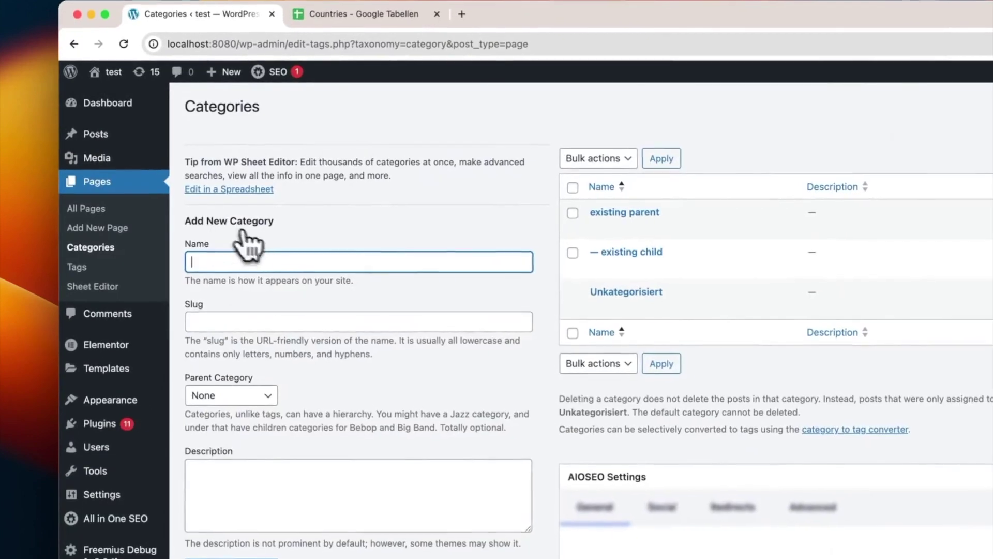
# Check the existing page categories and open the existing child category to view its parent category.
pyautogui.moveTo(621, 219)
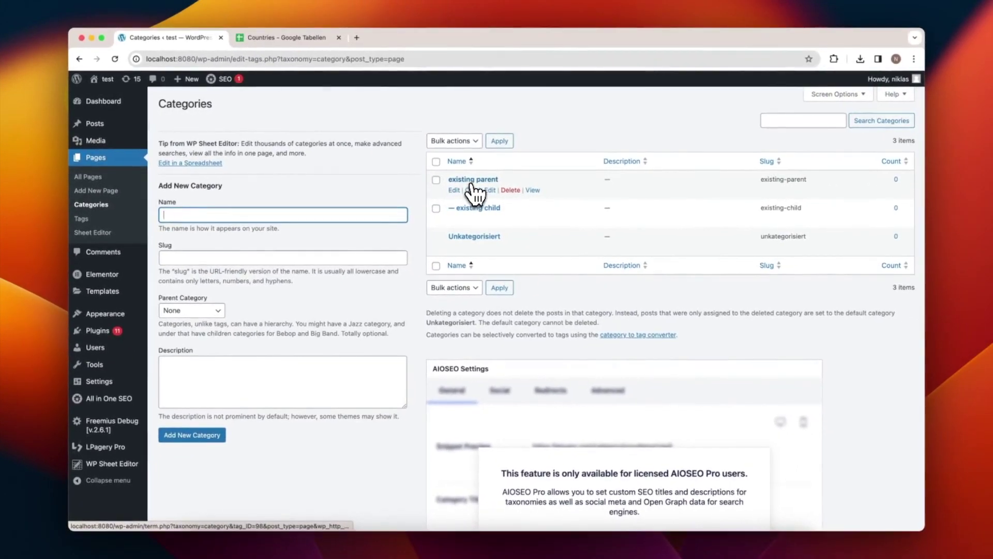
pyautogui.moveTo(468, 203)
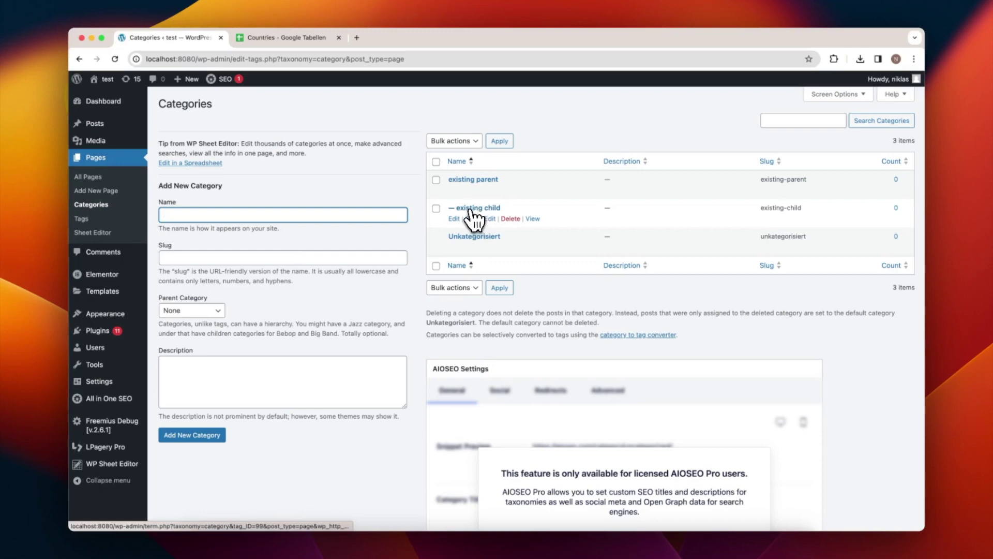
pyautogui.click(467, 208)
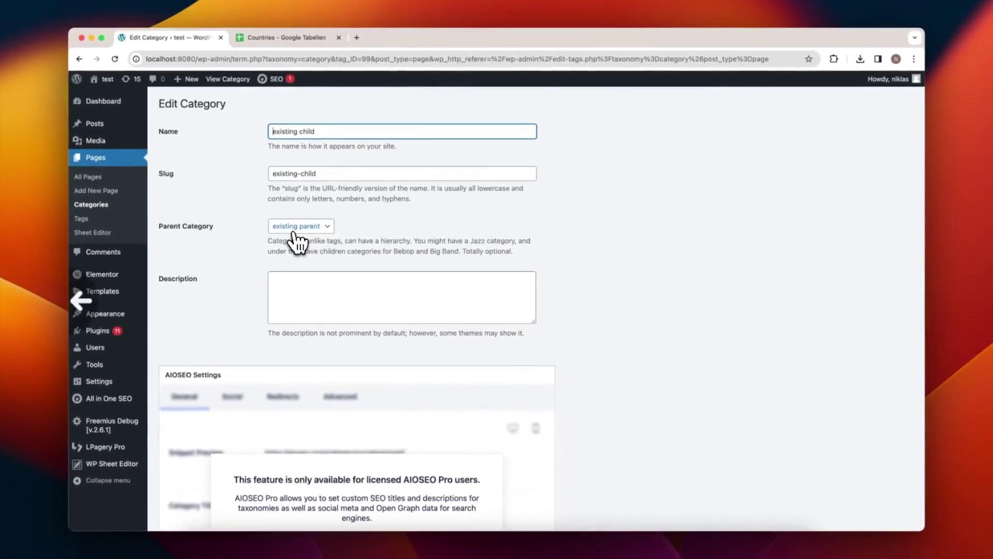
pyautogui.press('super+bracketleft')
pyautogui.press('super+bracketleft')
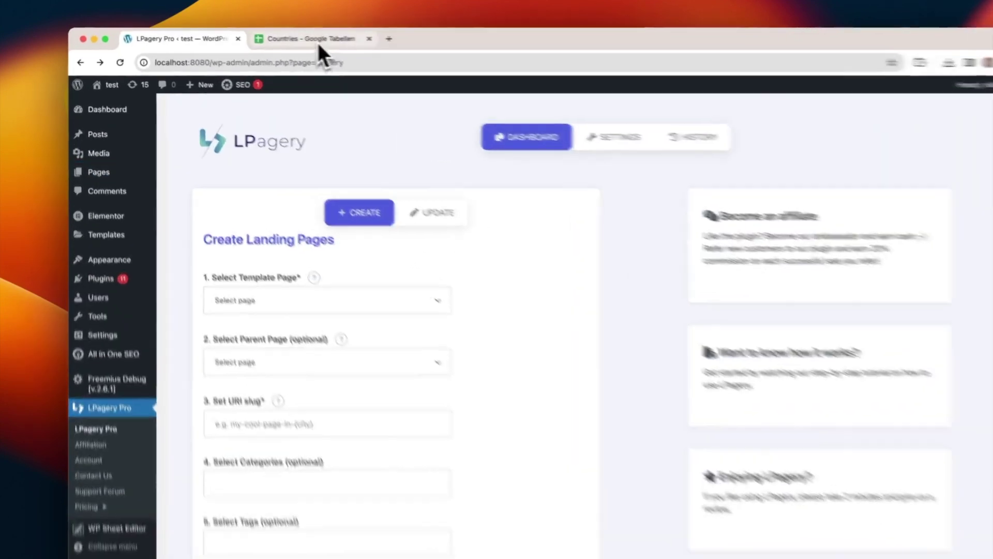
# Switch to the Countries Google Sheet and enter lpagery_categories as the column header in cell D1.
pyautogui.click(313, 39)
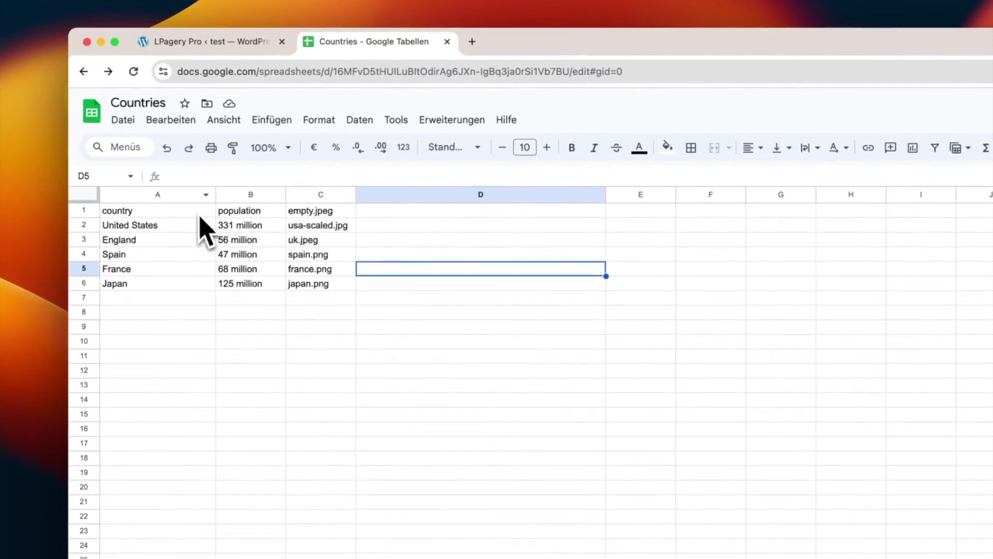
pyautogui.click(364, 214)
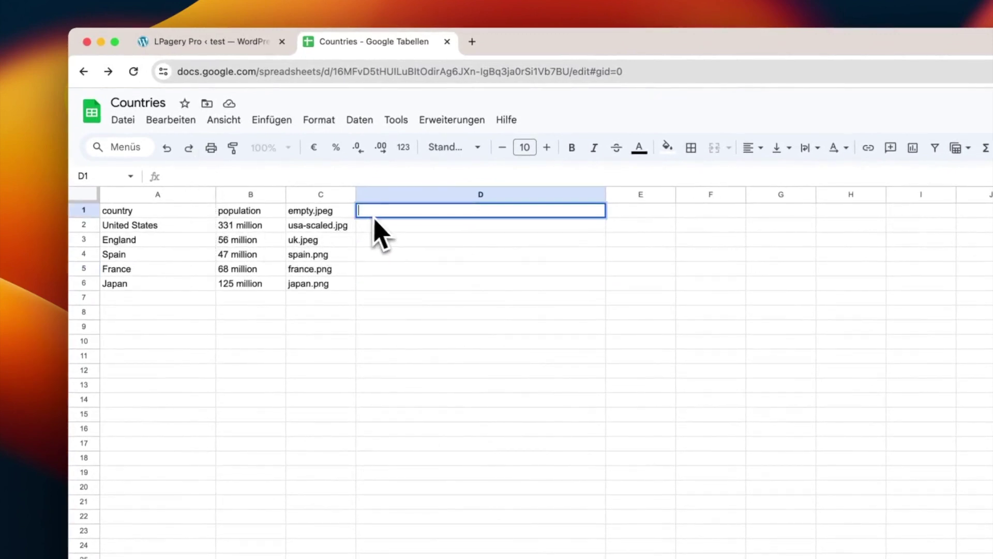
pyautogui.write('lpagery_categor')
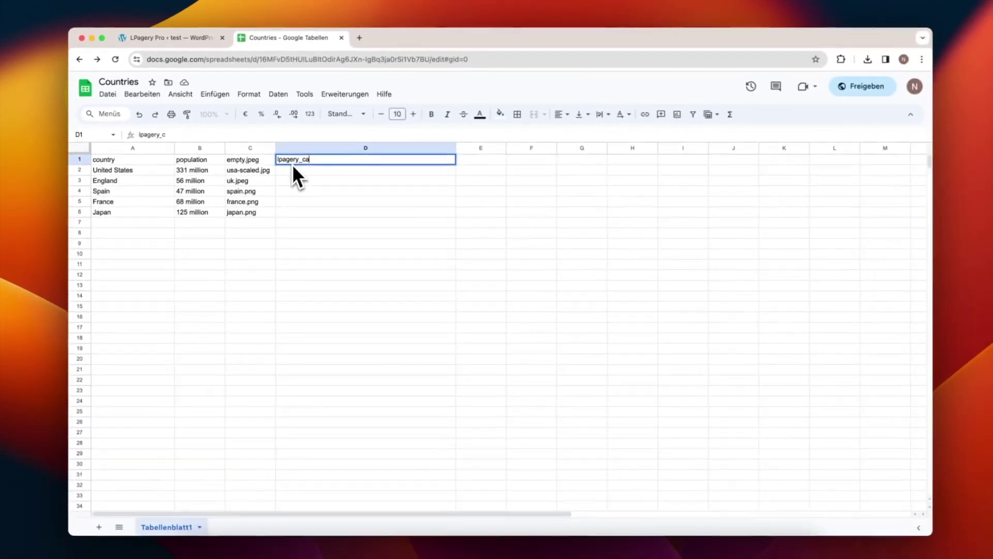
pyautogui.write('ies')
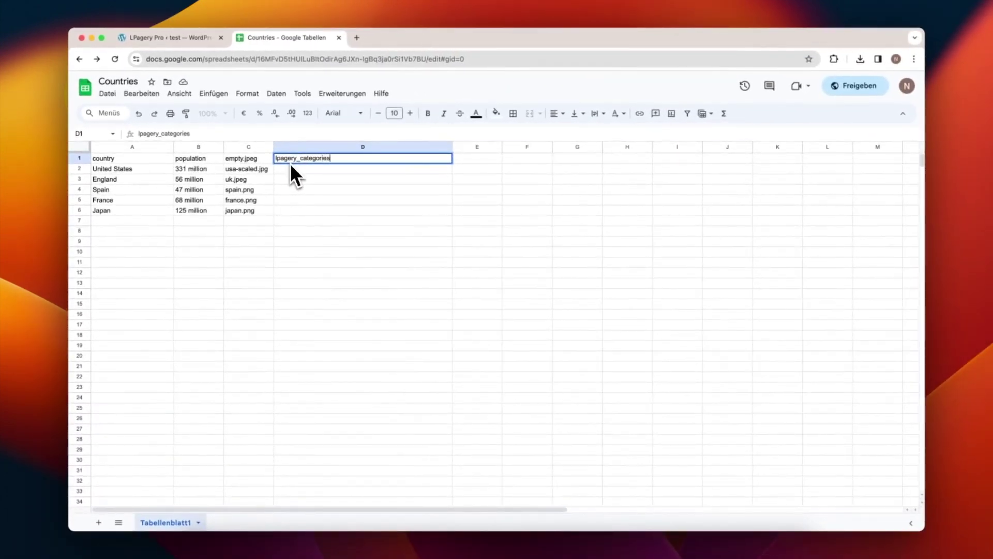
pyautogui.press('Return')
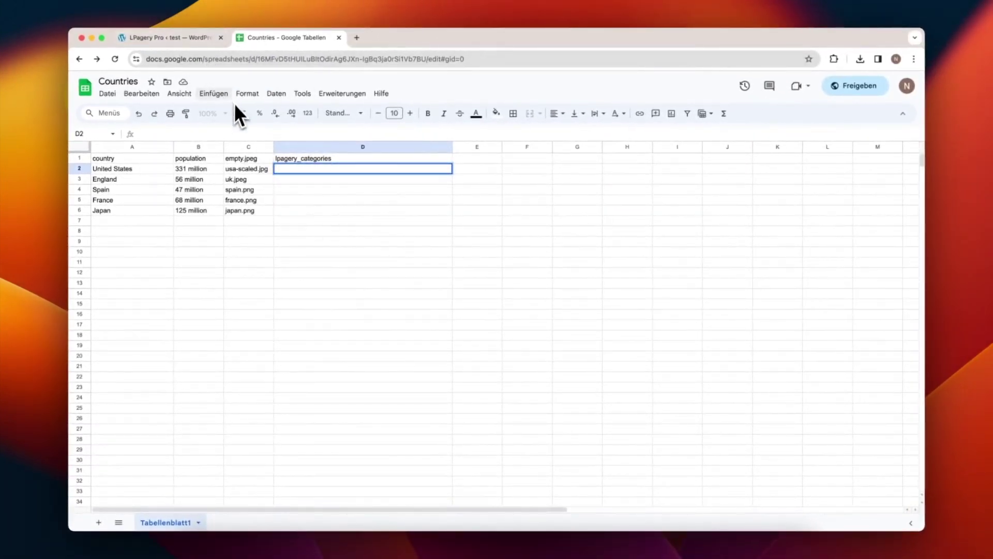
# Look up the WordPress page category names and enter existing child in cell D2 for United States.
pyautogui.click(196, 39)
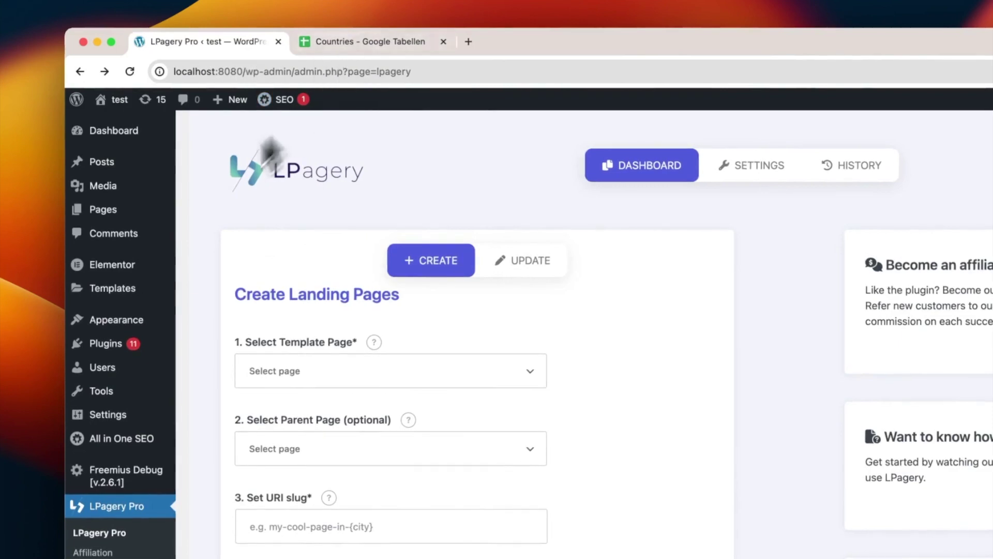
pyautogui.moveTo(174, 214)
pyautogui.click(211, 250)
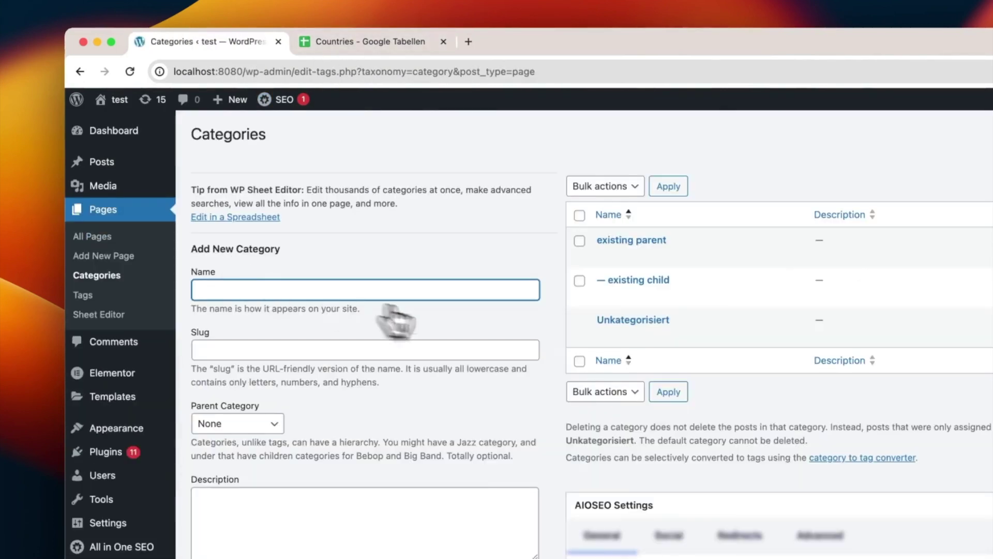
pyautogui.click(370, 41)
pyautogui.write('existing chi')
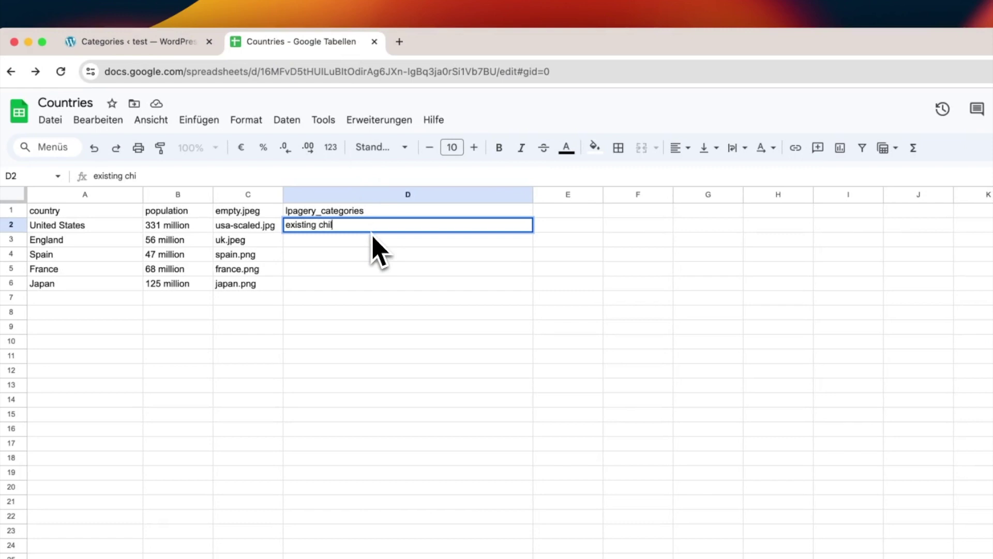
pyautogui.click(372, 243)
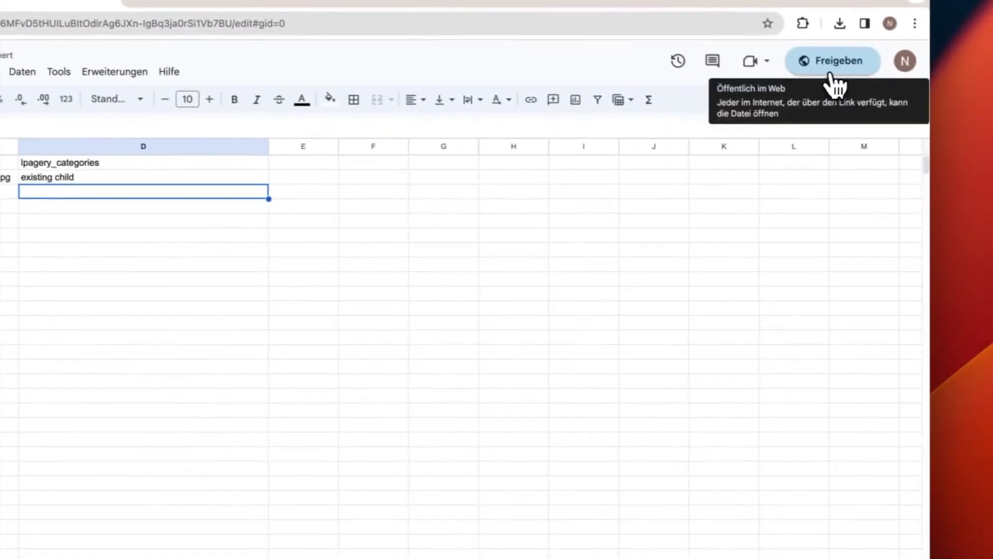
# In LPagery Pro, select the Page for {country} template, use the Countries Google Sheet link as input, and preview the pages before cancelling.
pyautogui.click(165, 42)
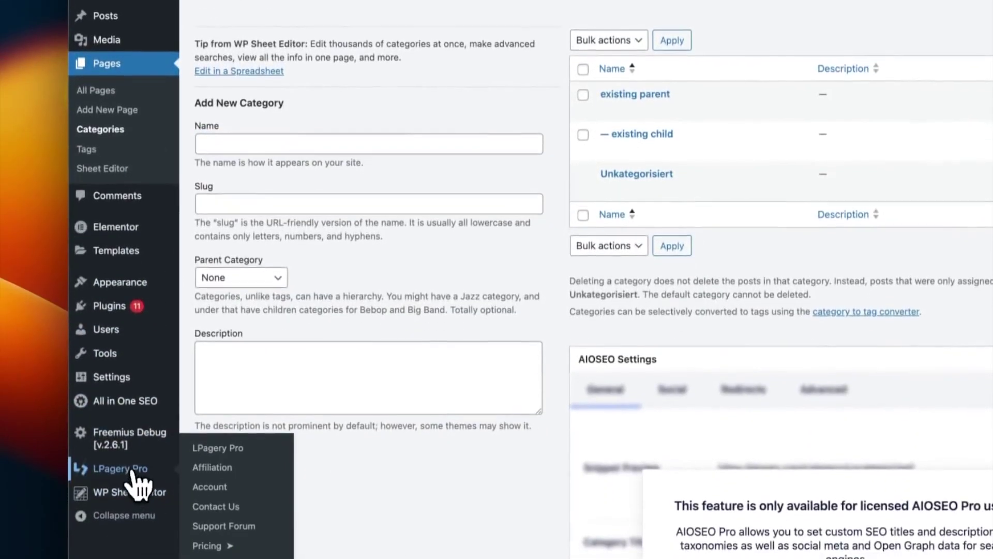
pyautogui.click(139, 493)
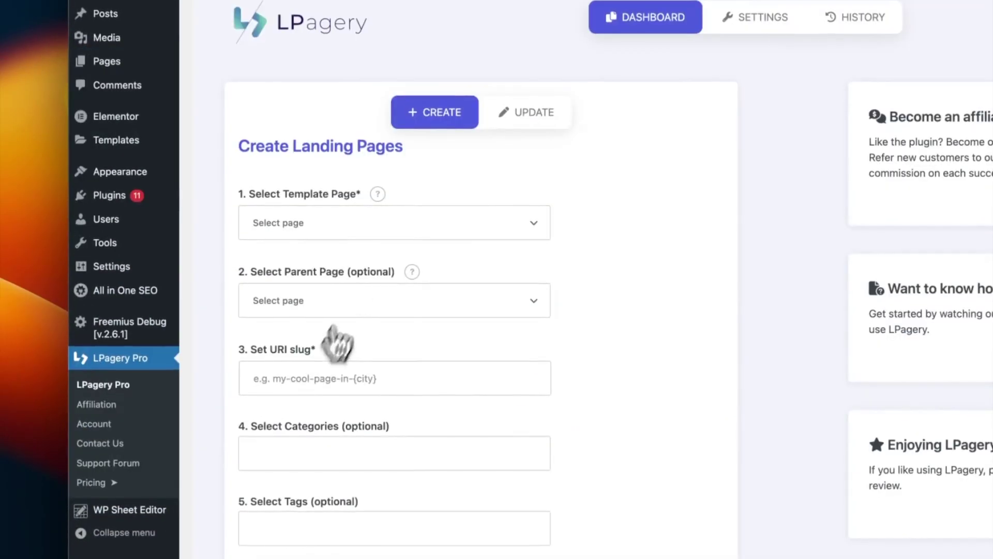
pyautogui.click(370, 232)
pyautogui.click(359, 286)
pyautogui.scroll(-6, 362, 300)
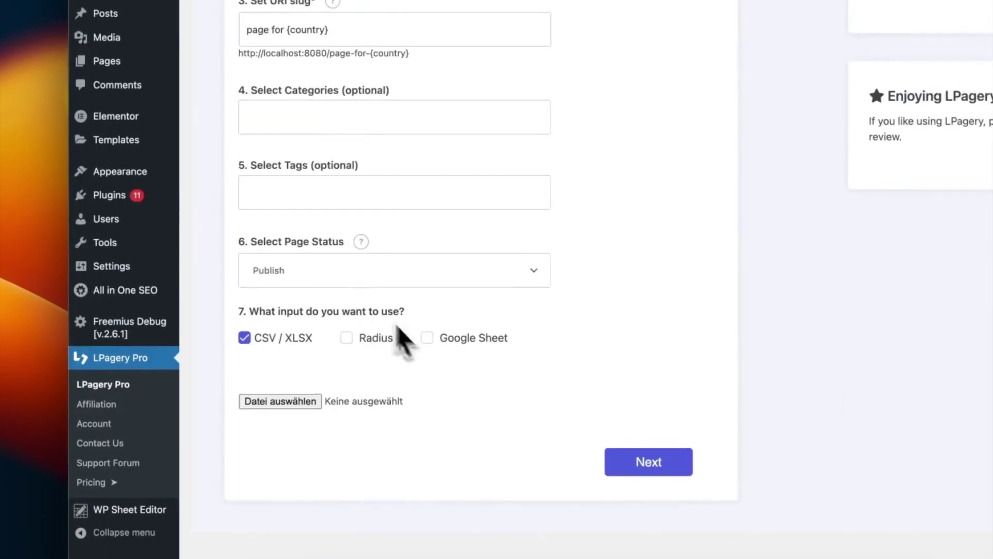
pyautogui.click(429, 369)
pyautogui.press('super+v')
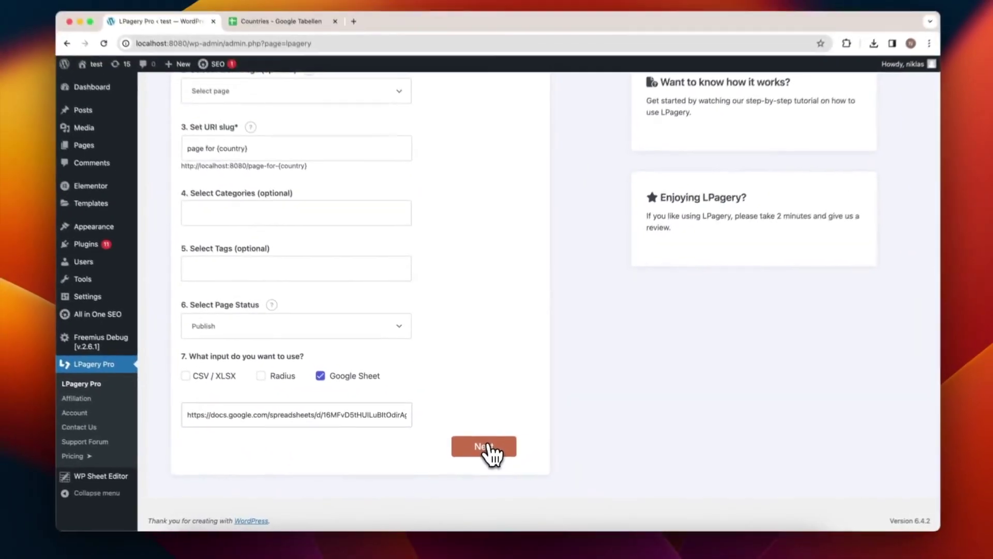
pyautogui.click(499, 417)
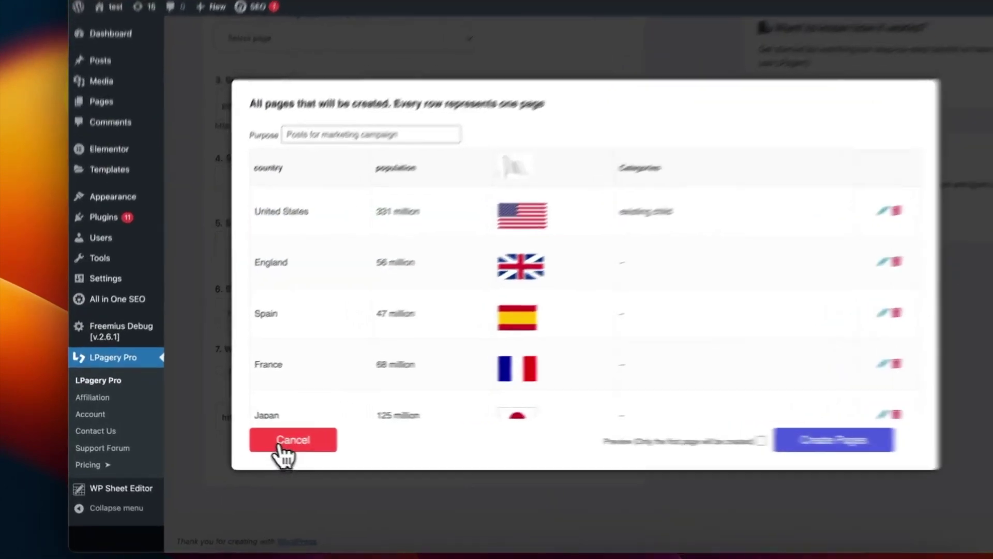
pyautogui.click(244, 444)
# In the Countries sheet, enter new child in cell D3 as England's category.
pyautogui.click(290, 37)
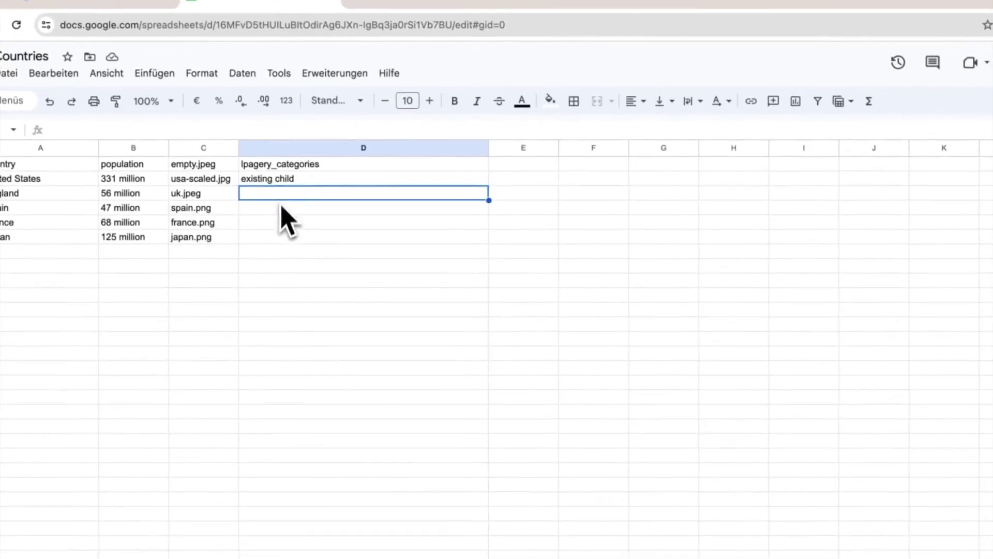
pyautogui.doubleClick(277, 196)
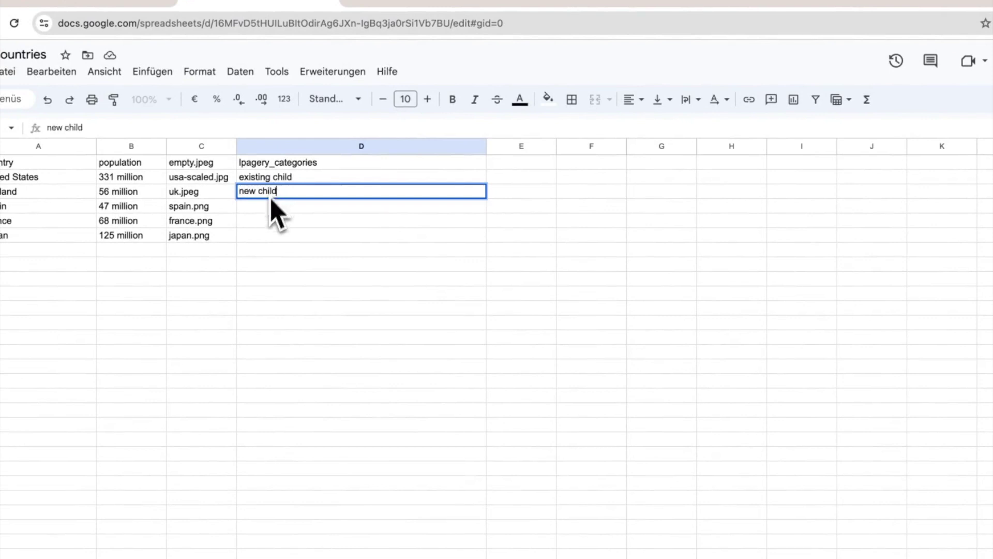
pyautogui.click(273, 225)
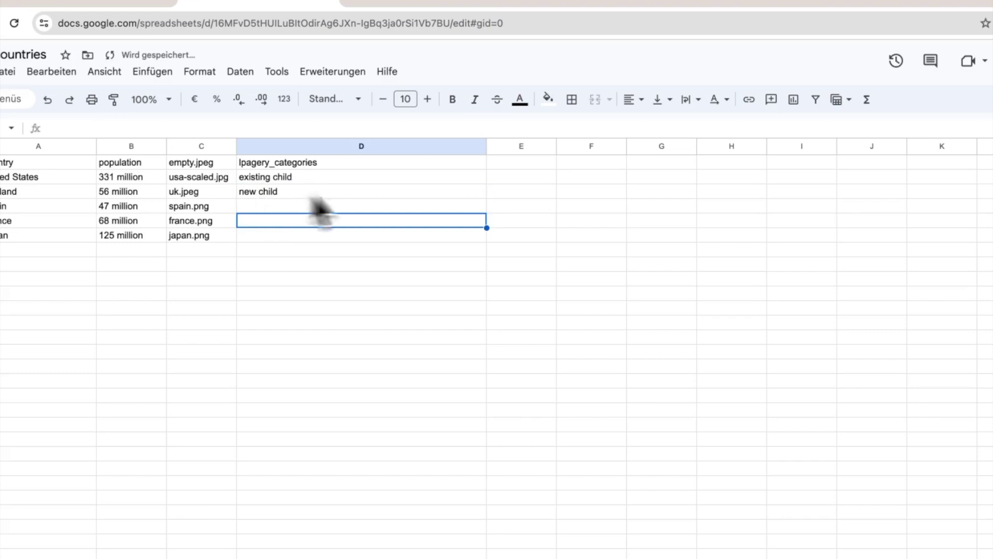
pyautogui.click(439, 191)
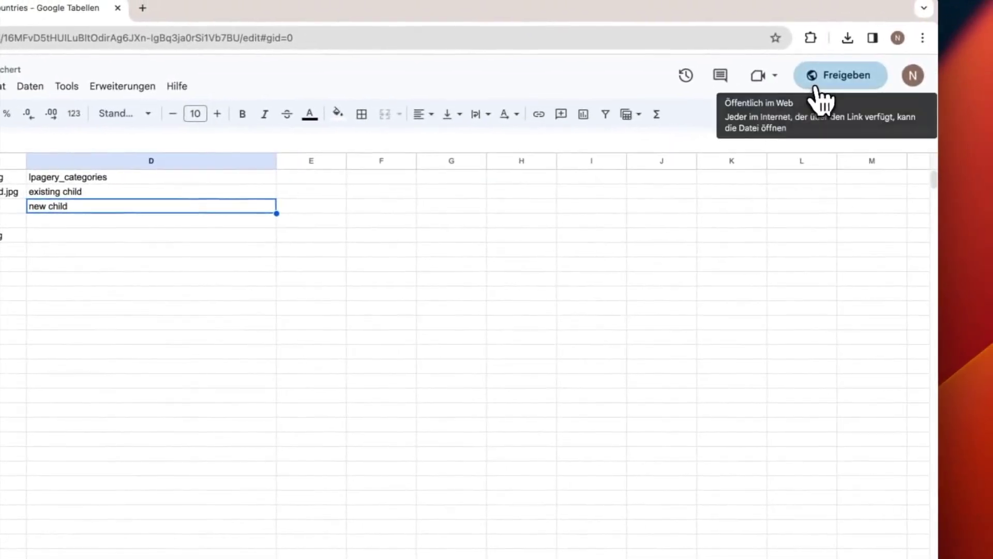
# Paste the sheet link again as LPagery's Google Sheet input and preview the pages with the updated categories.
pyautogui.click(203, 23)
pyautogui.click(399, 389)
pyautogui.press('super+a')
pyautogui.press('super+v')
pyautogui.click(568, 417)
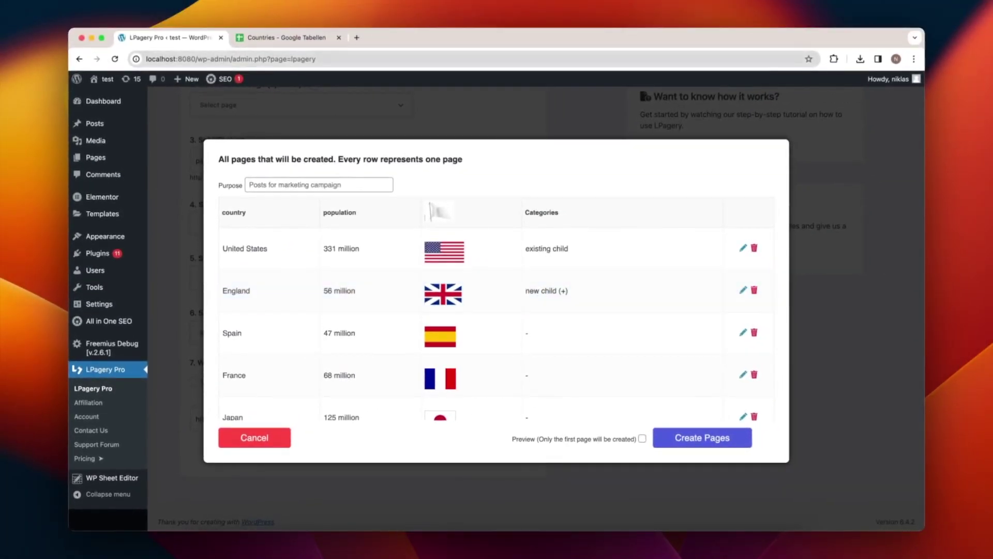
# In the Countries sheet, change England's category in cell D3 to new parent>new child.
pyautogui.click(252, 39)
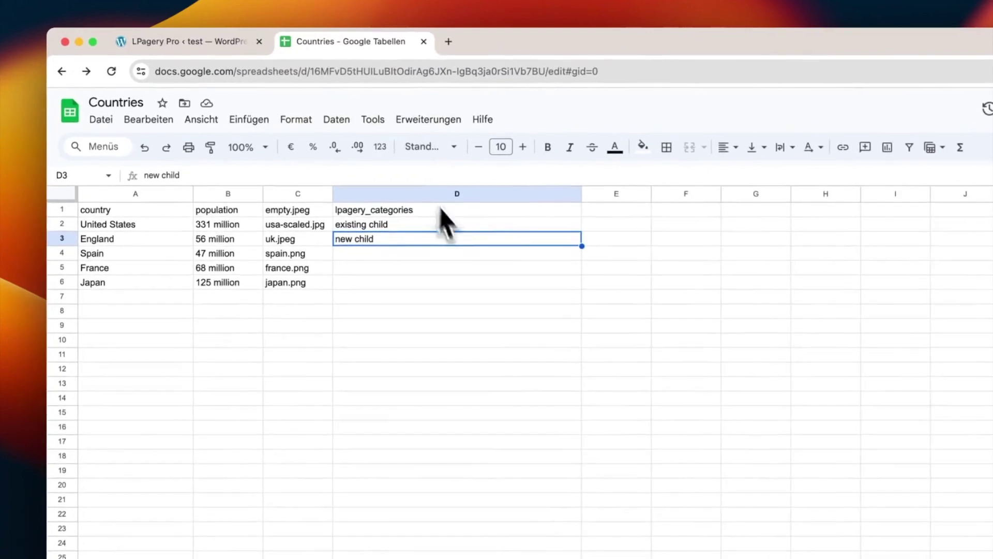
pyautogui.doubleClick(336, 242)
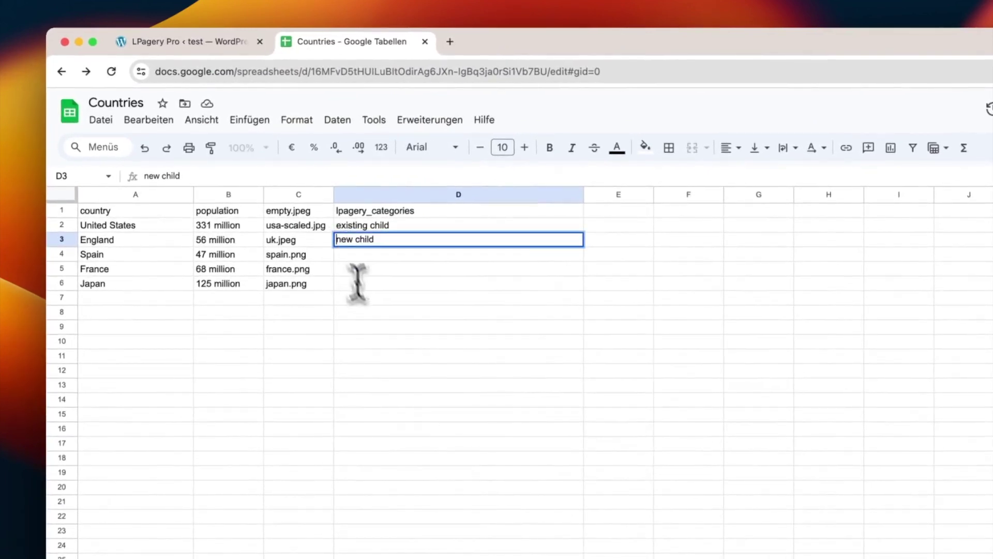
pyautogui.write('new par')
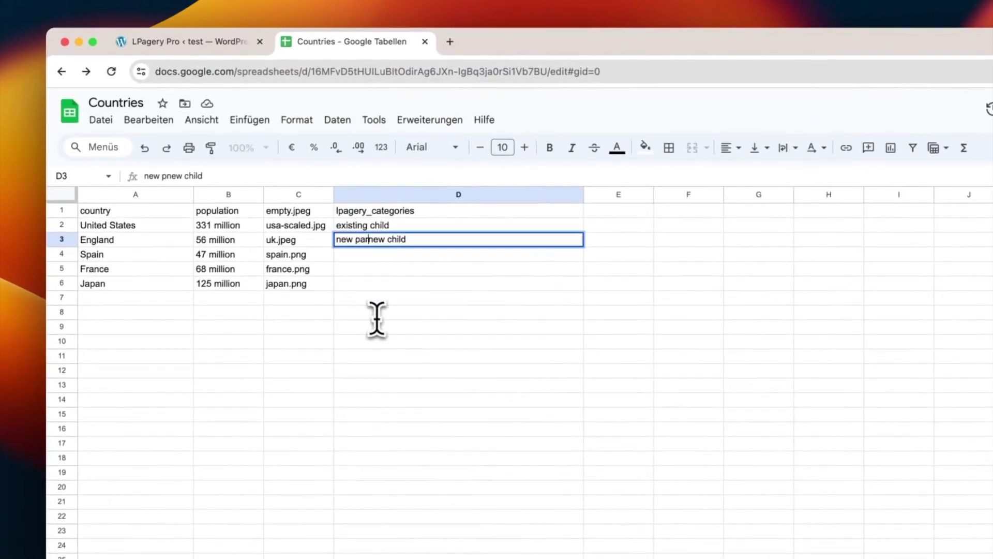
pyautogui.write('ent>')
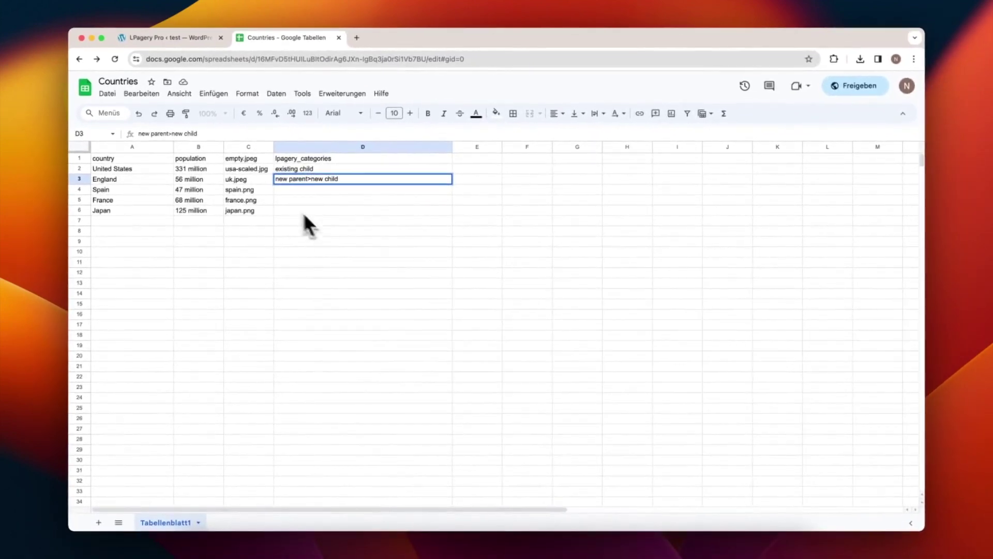
pyautogui.press('Return')
pyautogui.press('Up')
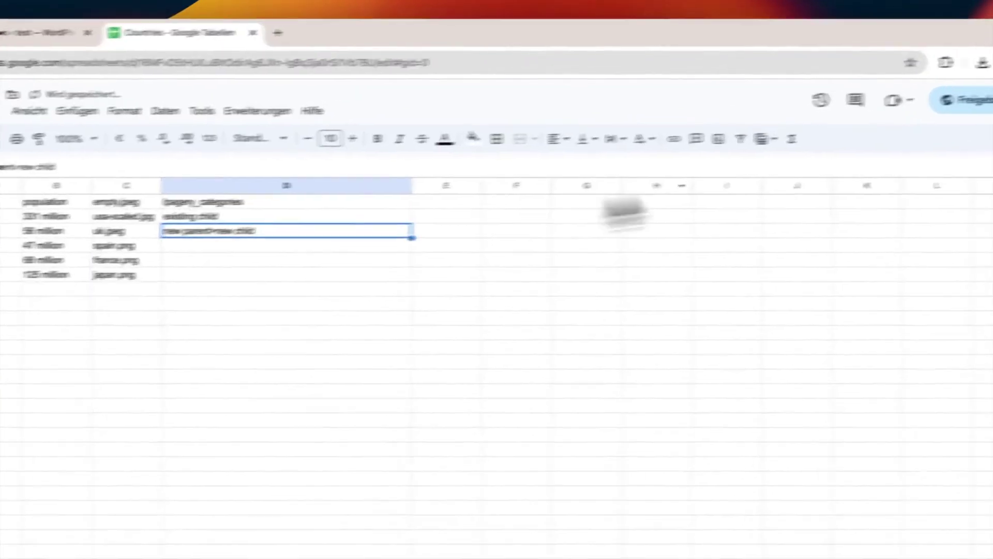
# Return to LPagery, close the outdated preview, reload it from the sheet and create the landing pages.
pyautogui.click(59, 34)
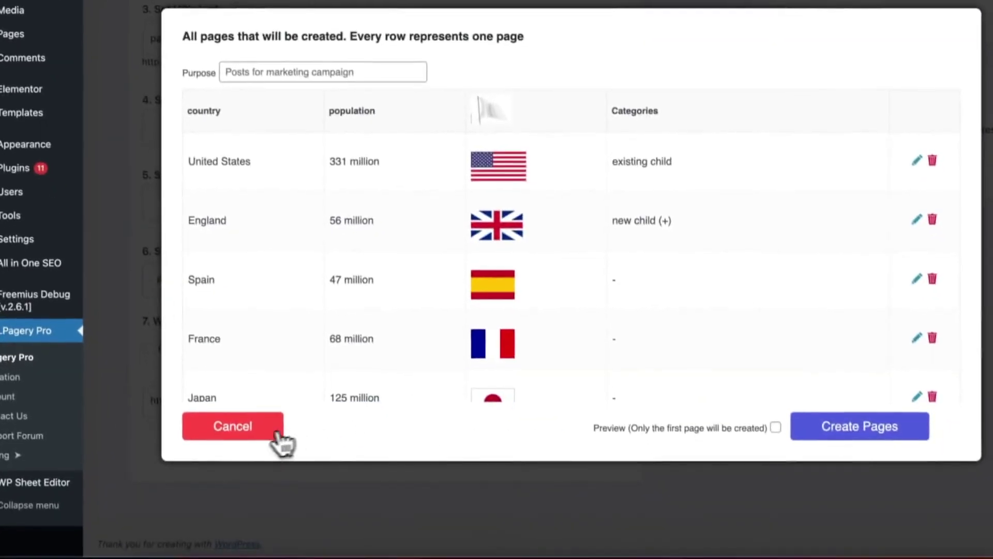
pyautogui.click(233, 427)
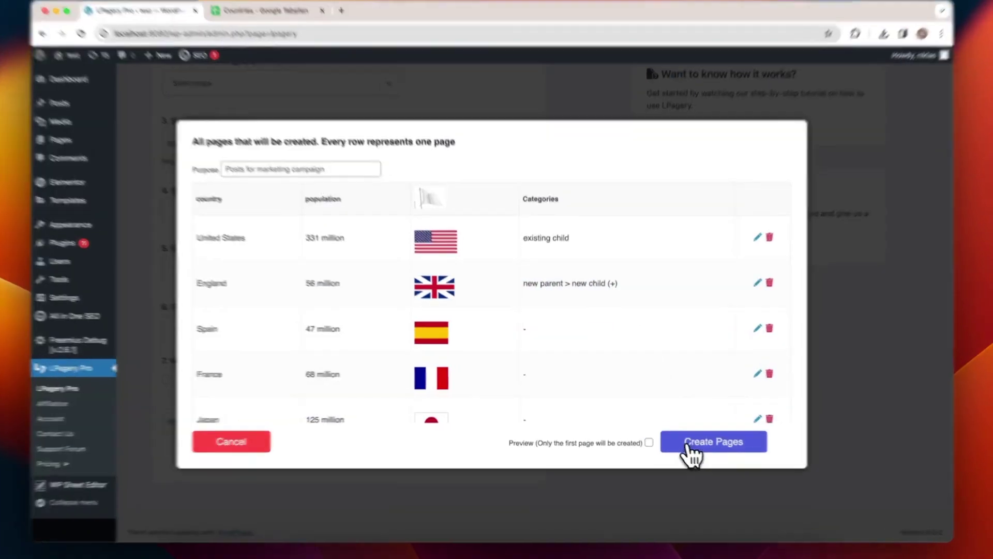
pyautogui.click(683, 440)
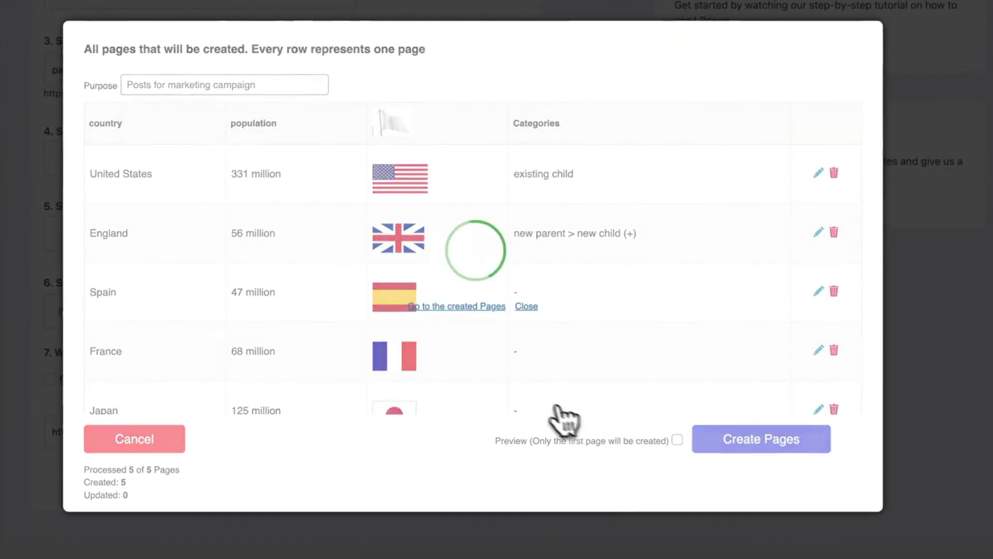
# Open the list of created pages to check their assigned categories, and view the page category hierarchy.
pyautogui.click(441, 307)
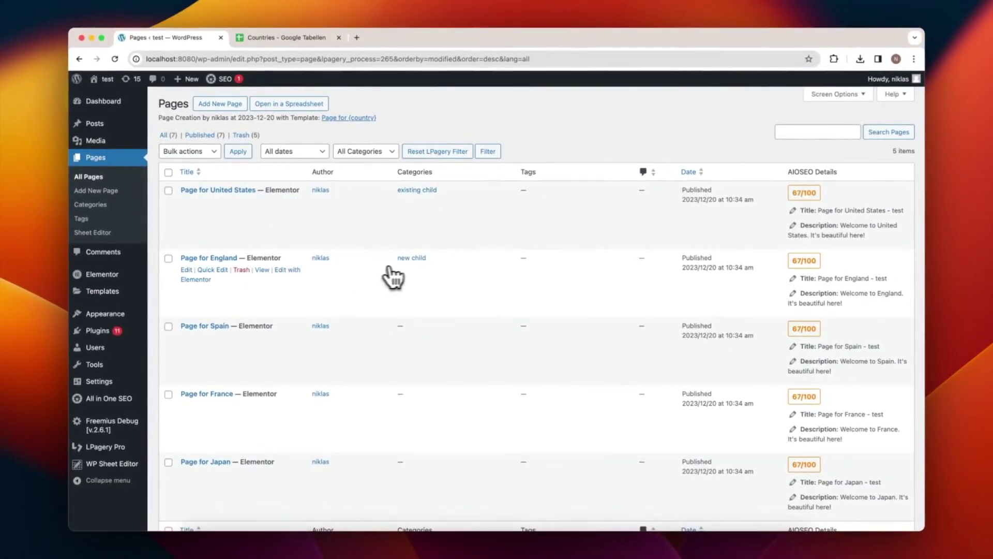
pyautogui.click(93, 207)
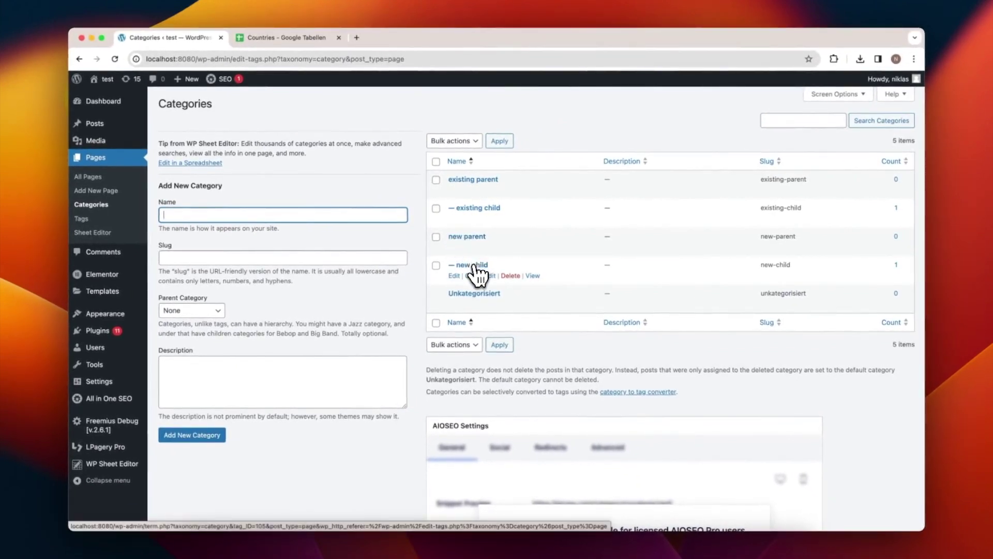
# In the Countries sheet, add a second category to England's cell D3 so it reads new parent>new child|category2.
pyautogui.click(288, 39)
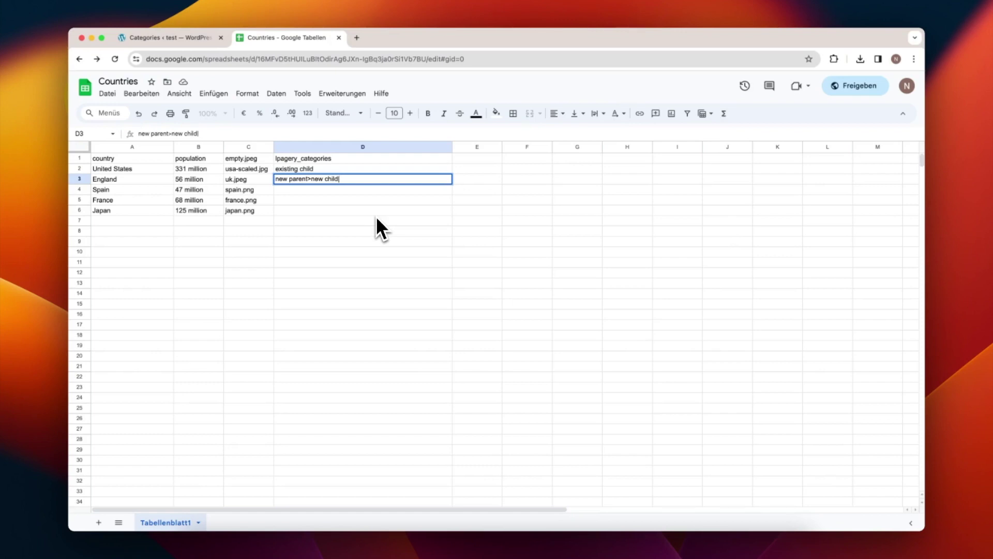
pyautogui.write('category2')
pyautogui.press('Return')
pyautogui.click(315, 180)
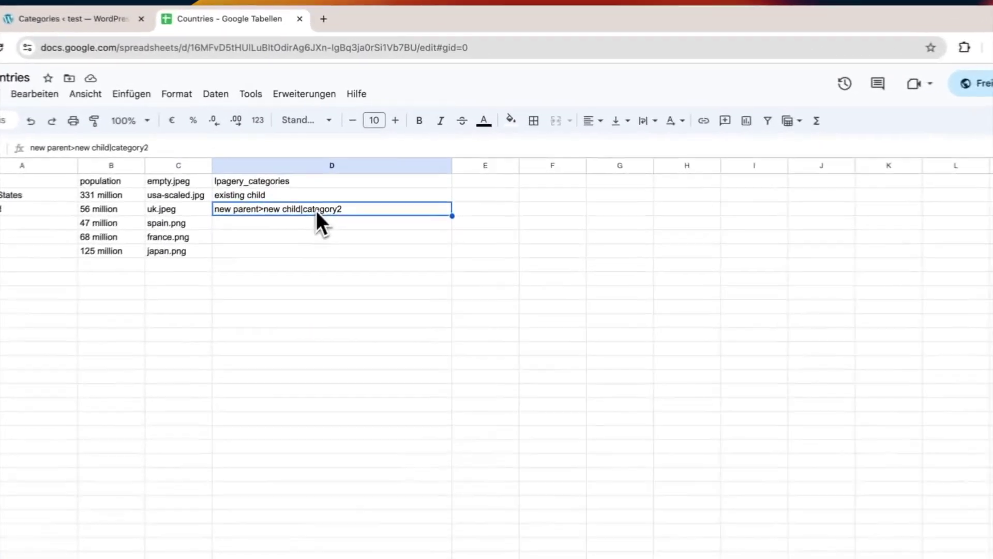
# Try nesting category3 under category2 in England's cell D3 so it reads new parent>new child|category2>category3.
pyautogui.doubleClick(414, 179)
pyautogui.write('>')
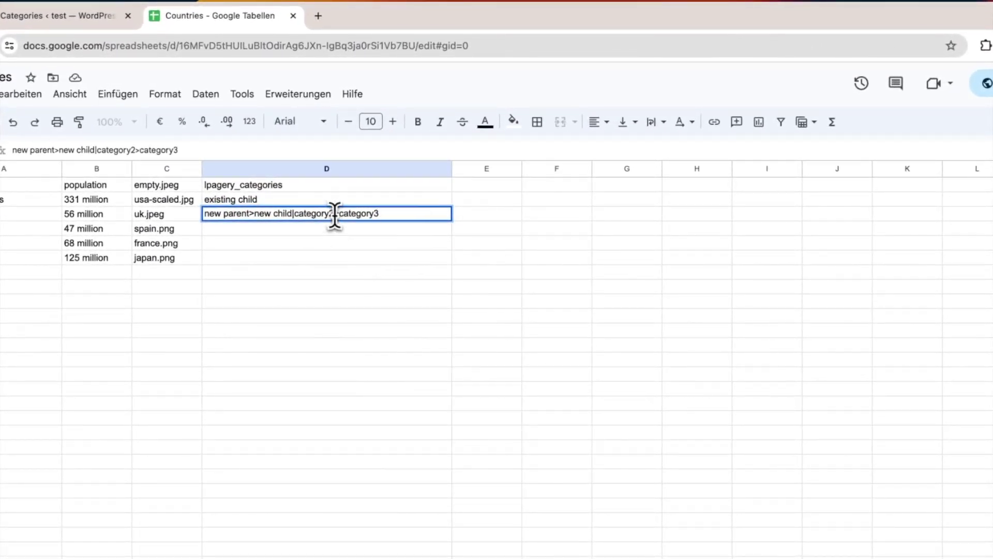
pyautogui.press('Return')
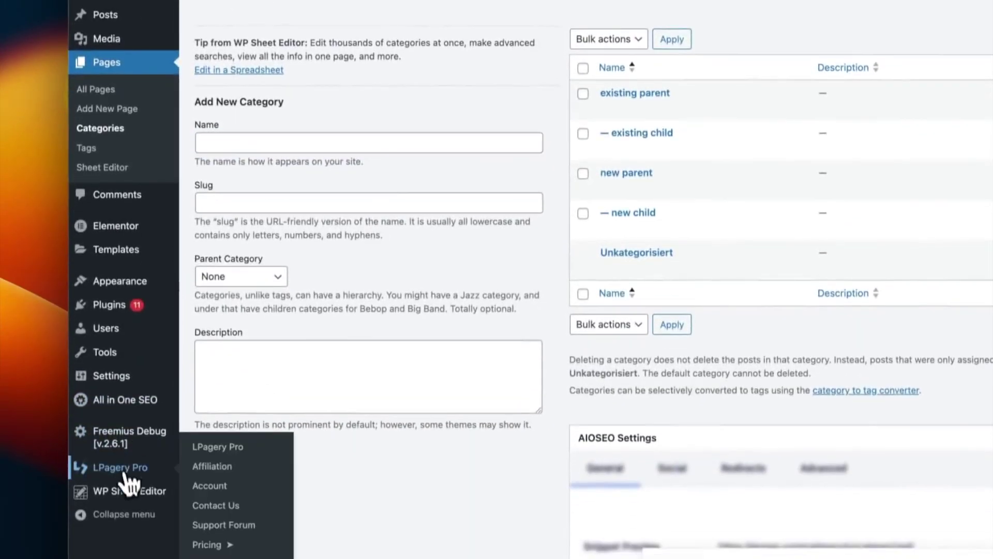
# Switch to LPagery in WordPress and open the Page for {country} creation from the history for updating.
pyautogui.click(120, 469)
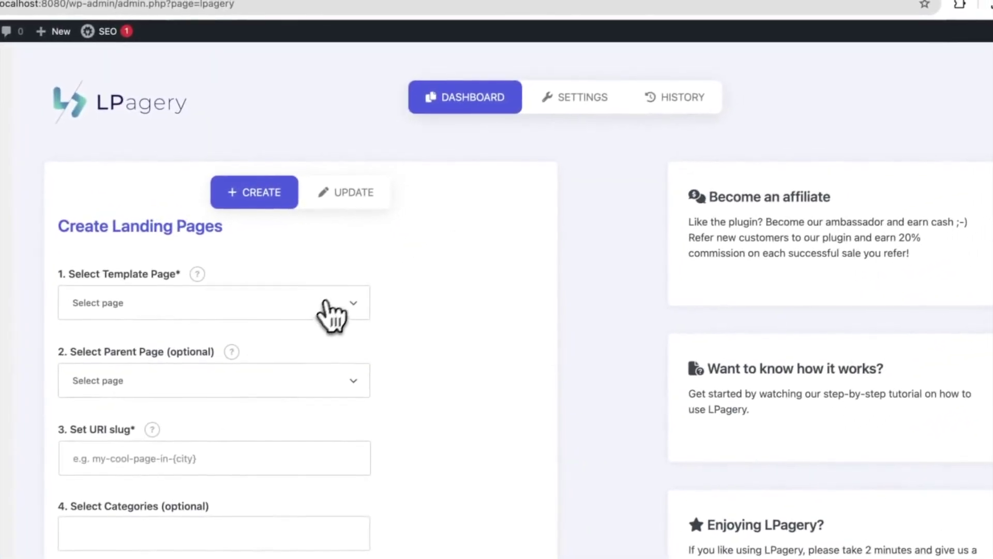
pyautogui.click(851, 10)
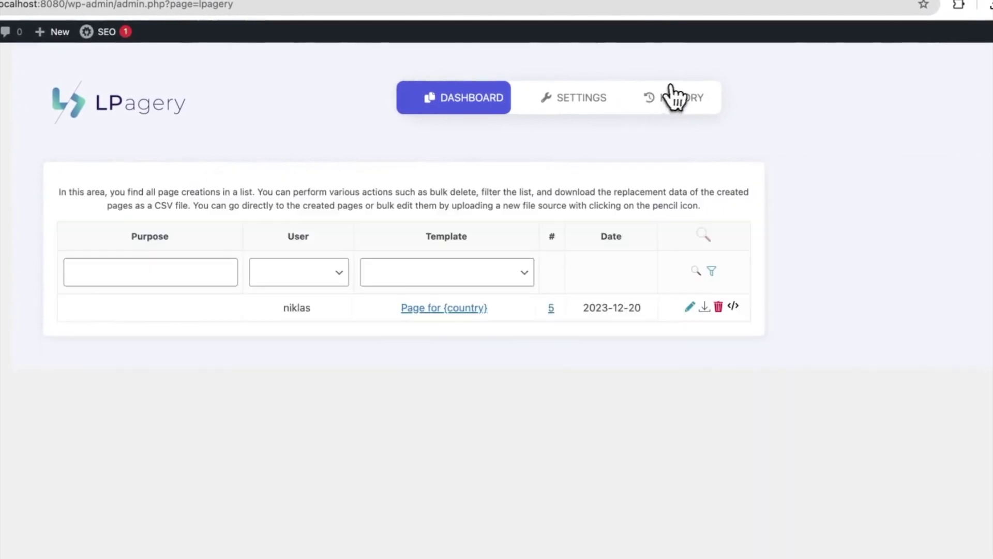
pyautogui.click(690, 307)
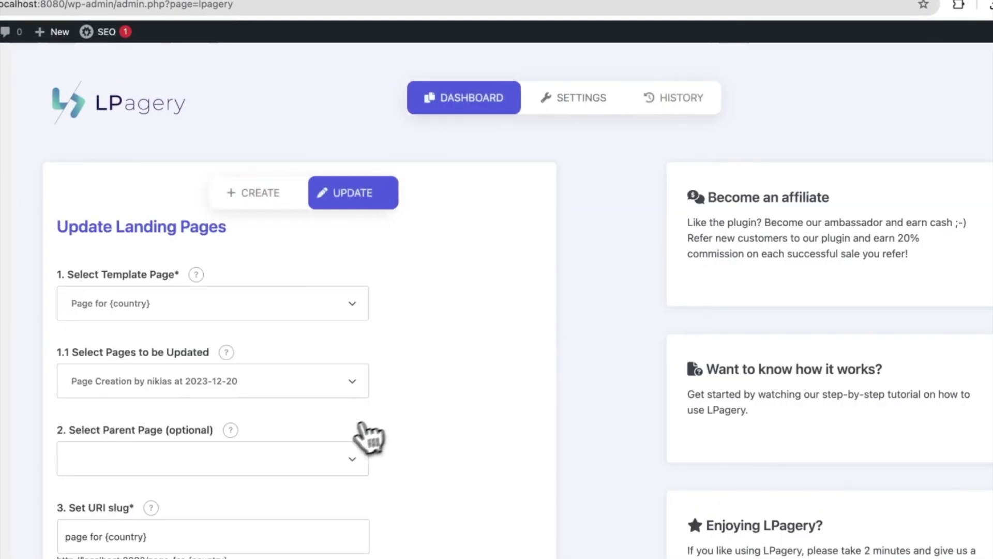
# Choose Google Sheet as new input with the Countries sheet's link, load the preview and update all the pages.
pyautogui.scroll(-7, 370, 423)
pyautogui.click(274, 418)
pyautogui.scroll(-2, 274, 418)
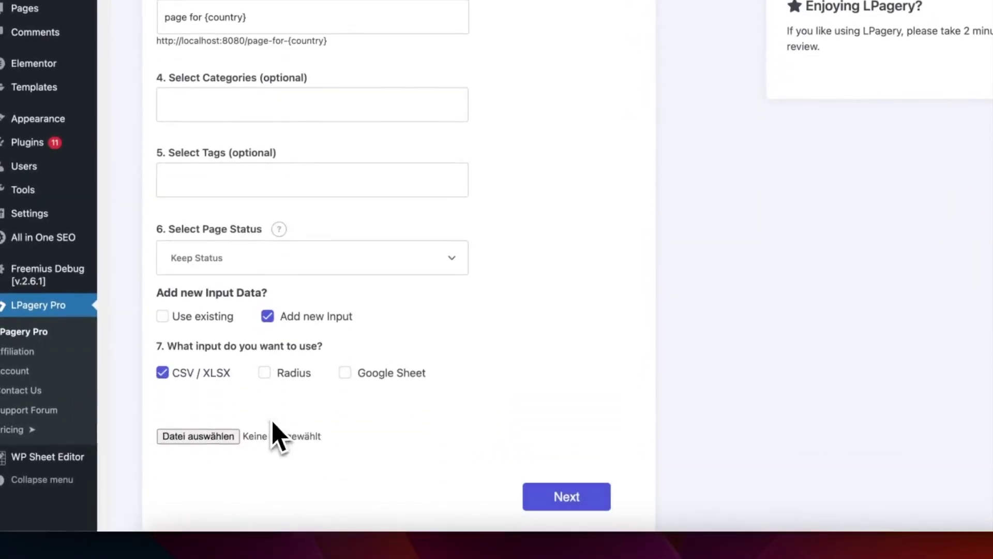
pyautogui.click(346, 373)
pyautogui.click(315, 416)
pyautogui.press('super+v')
pyautogui.click(568, 468)
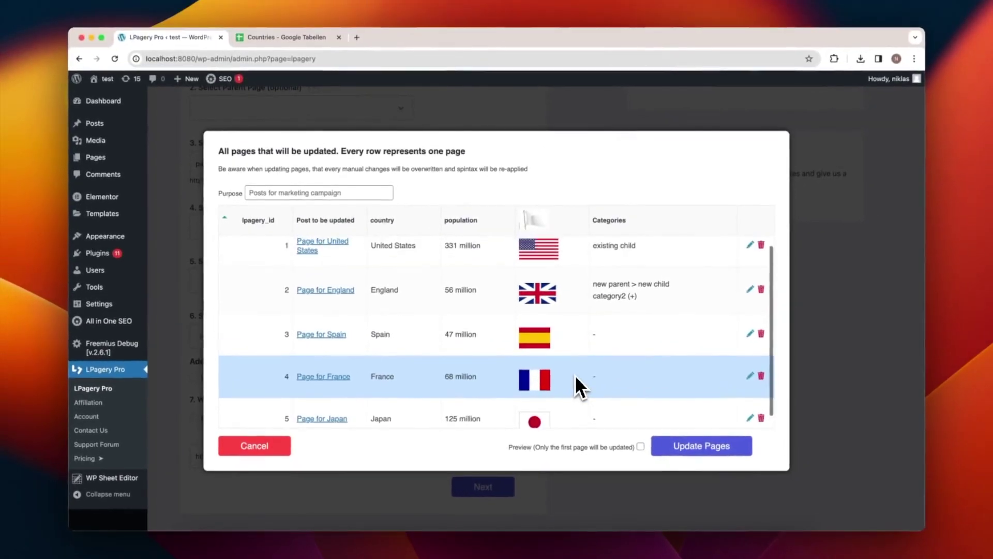
pyautogui.scroll(1, 576, 375)
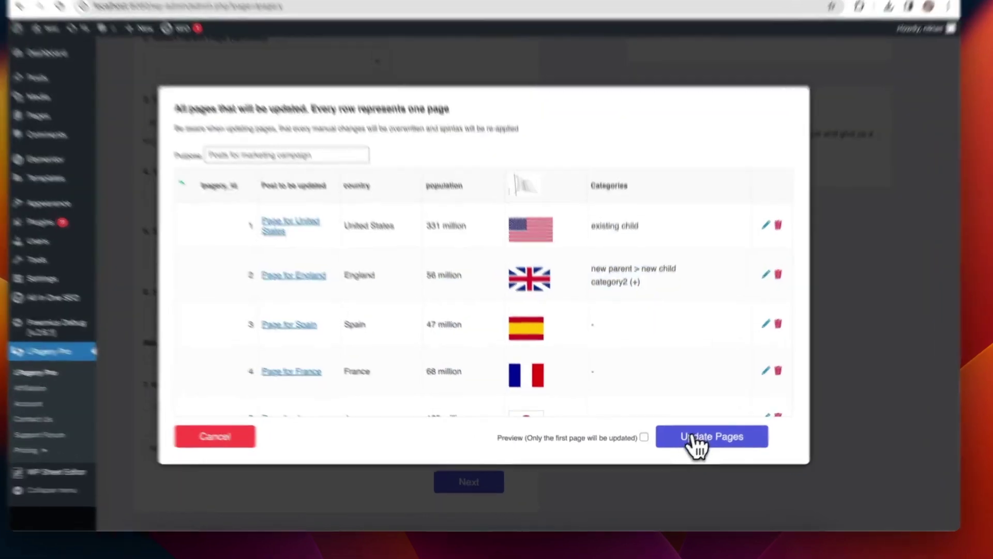
pyautogui.click(681, 444)
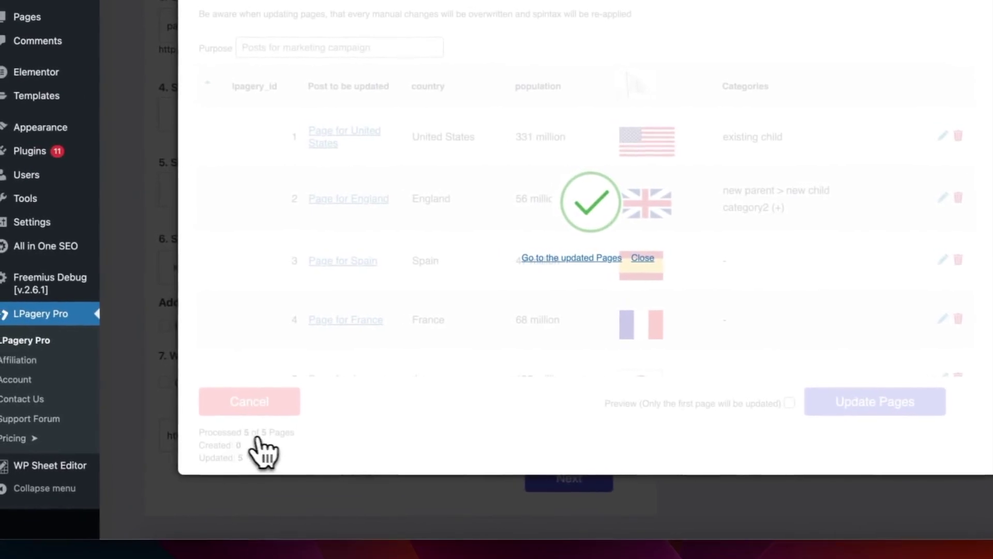
# Examine the categories assigned to the updated pages, and view the page category hierarchy.
pyautogui.click(582, 257)
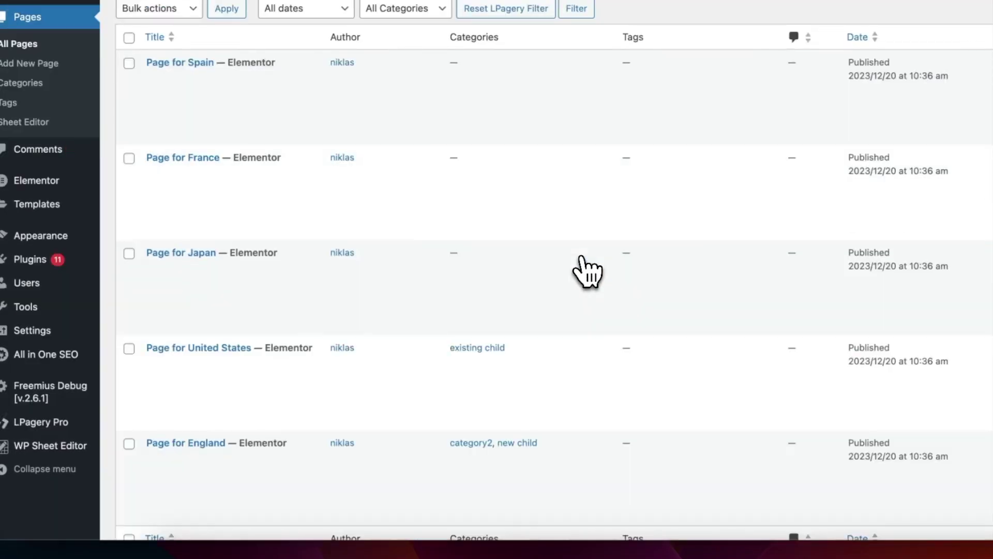
pyautogui.scroll(-3, 581, 258)
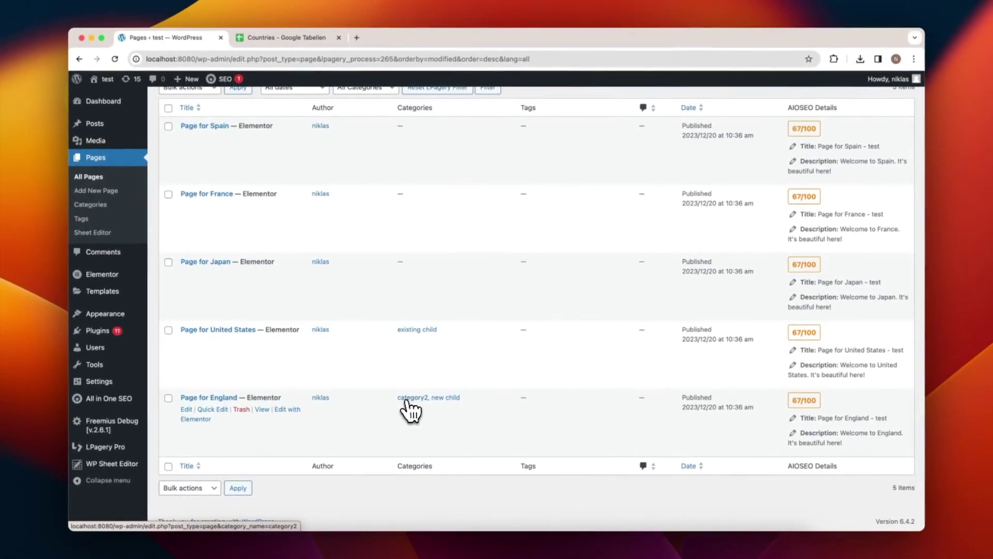
pyautogui.click(137, 206)
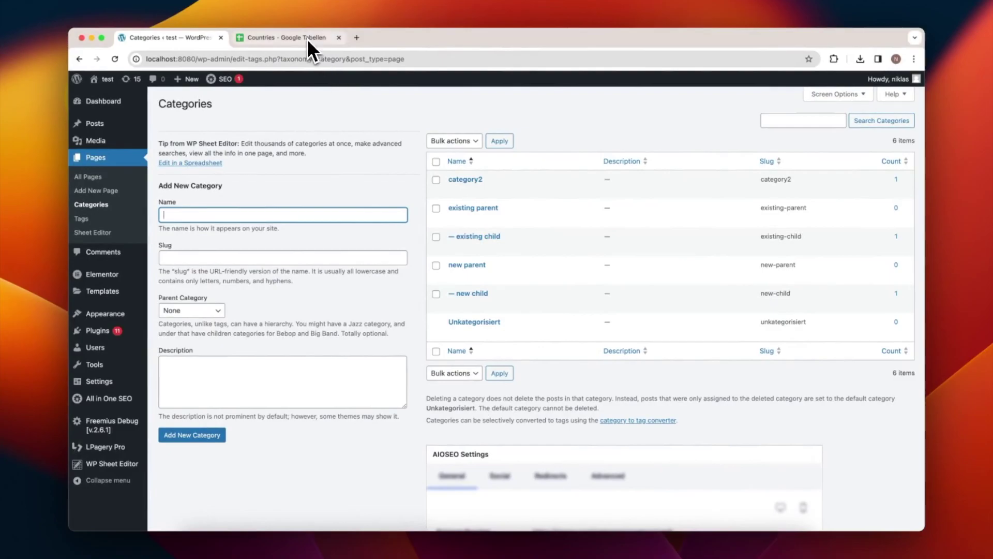
# In the Countries sheet, enter new parent2>category2 as Spain's category in cell D4.
pyautogui.click(307, 39)
pyautogui.click(323, 185)
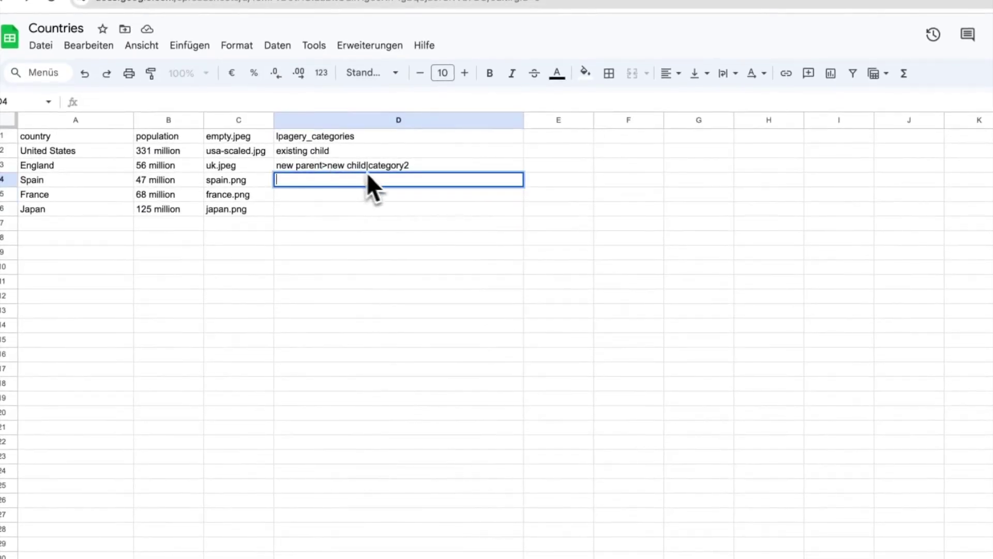
pyautogui.click(378, 171)
pyautogui.click(362, 184)
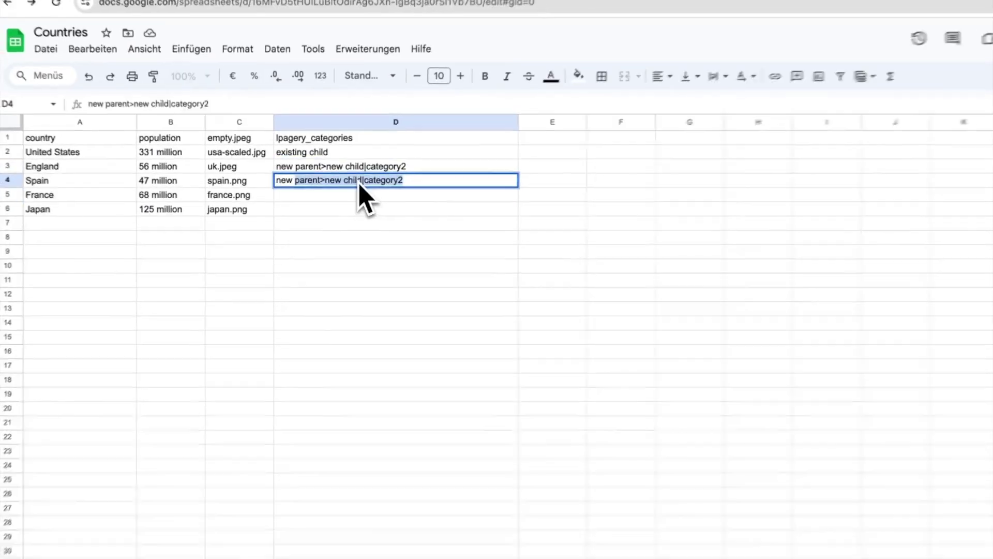
pyautogui.write('new parent2>category2')
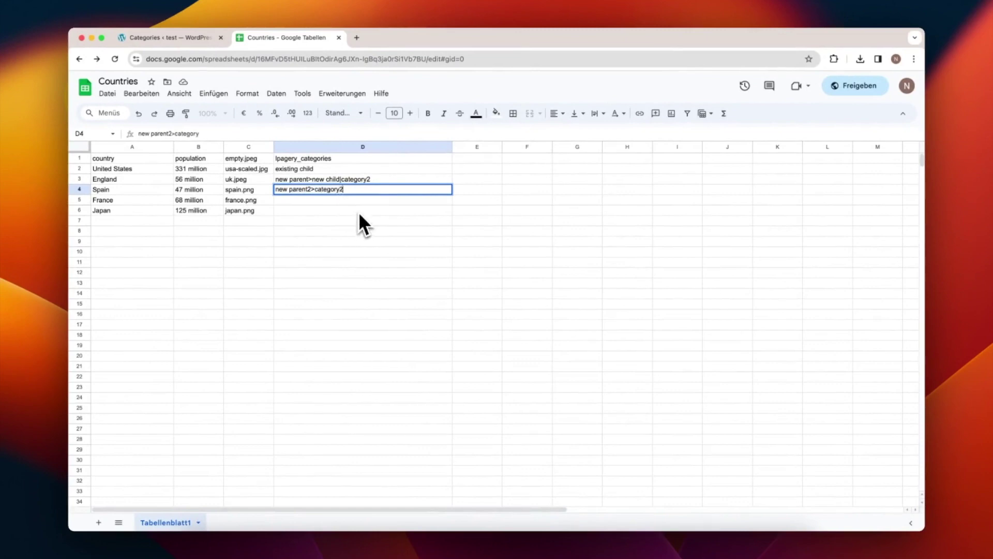
pyautogui.click(339, 199)
pyautogui.click(315, 190)
pyautogui.doubleClick(285, 192)
pyautogui.click(321, 202)
pyautogui.click(318, 241)
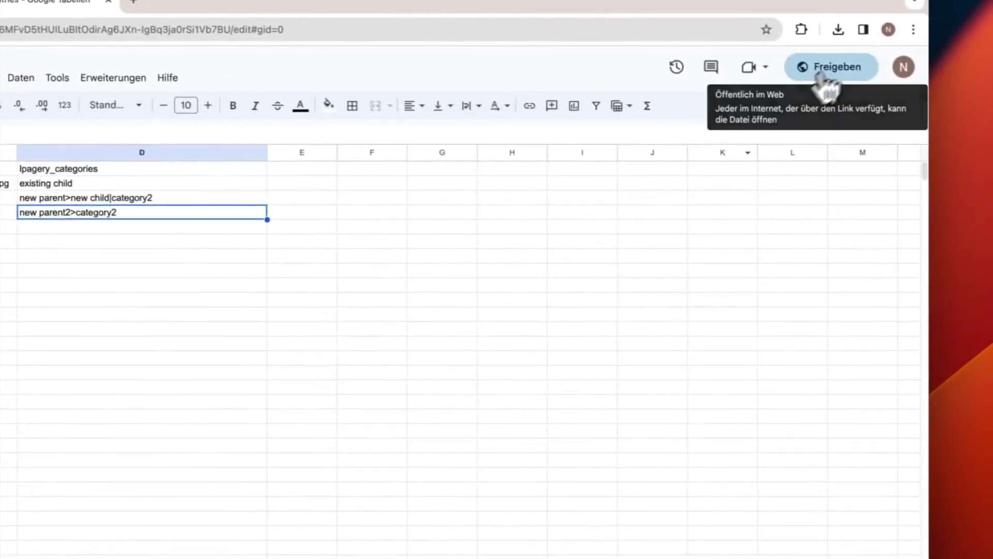
# Return to LPagery and reopen the Page for {country} creation from the history for another update.
pyautogui.click(93, 23)
pyautogui.click(62, 506)
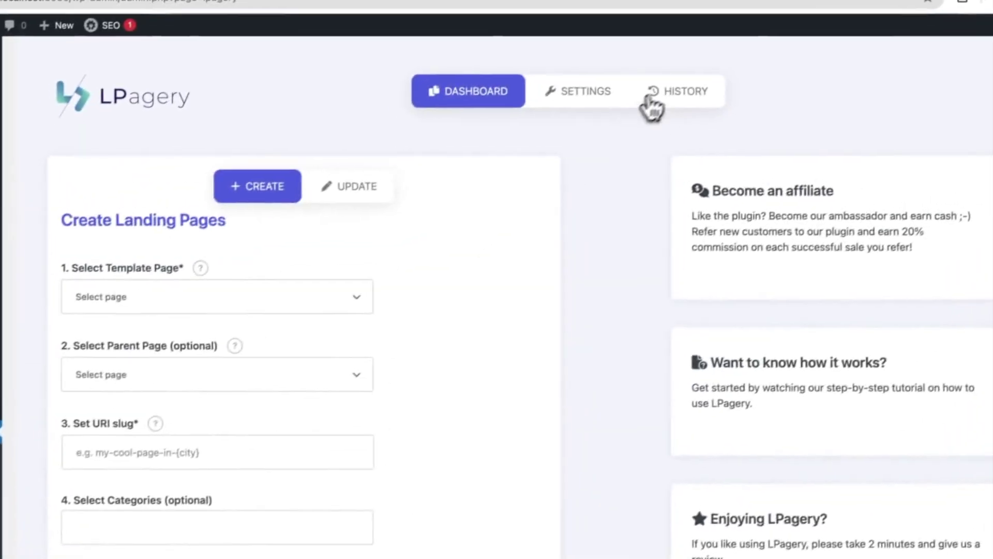
pyautogui.click(653, 98)
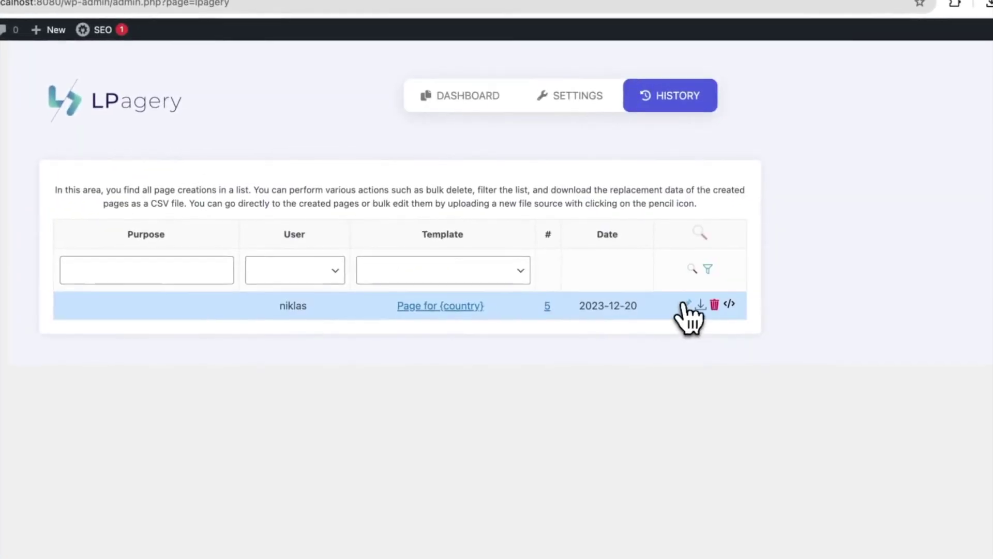
pyautogui.click(685, 305)
# Supply the Countries Google Sheet link as new input, update the landing pages and open the updated pages.
pyautogui.scroll(-5, 362, 388)
pyautogui.click(255, 395)
pyautogui.scroll(-2, 266, 420)
pyautogui.click(331, 334)
pyautogui.click(300, 386)
pyautogui.hotkey('ctrl', 'v')
pyautogui.click(579, 441)
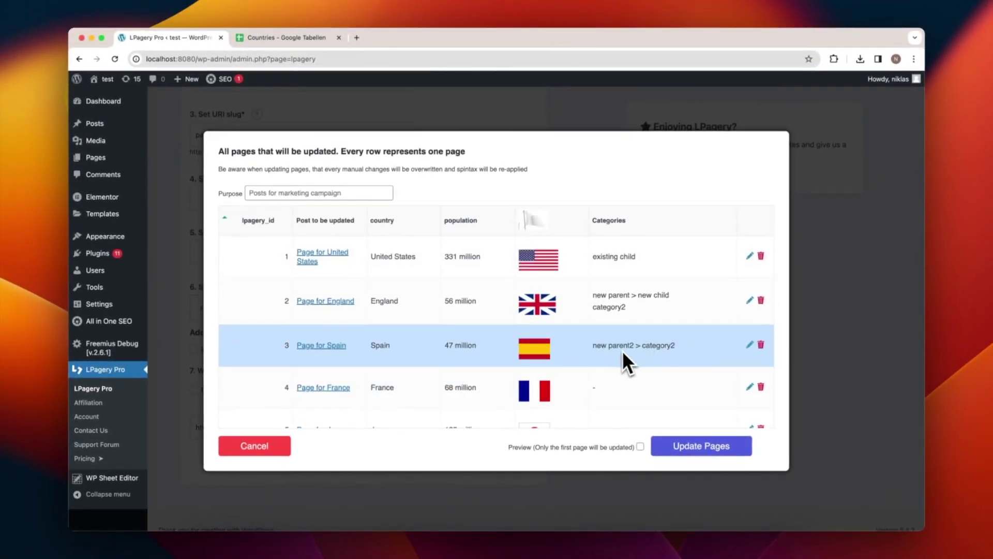
pyautogui.click(673, 446)
pyautogui.click(473, 345)
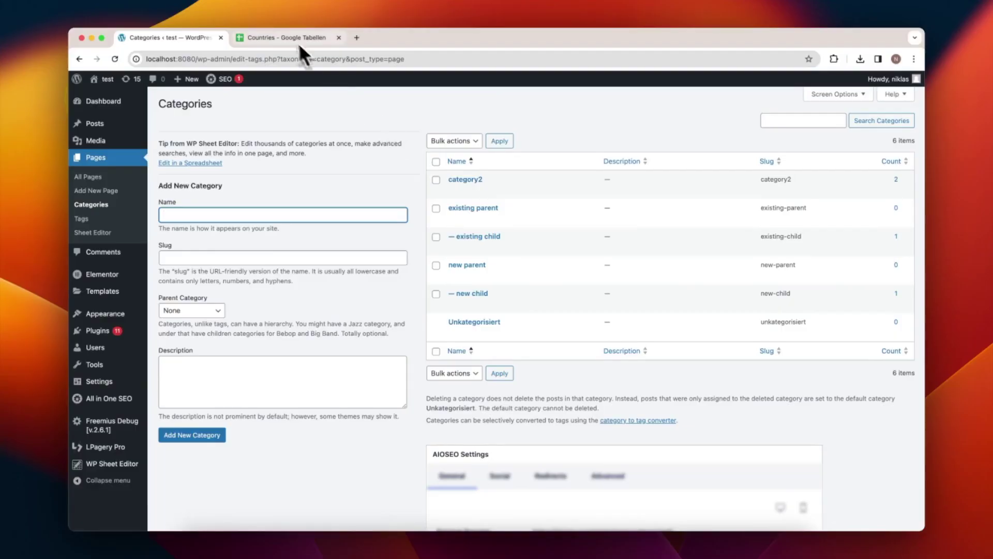
# In the Countries sheet, clear Spain's category from cell D4.
pyautogui.click(279, 38)
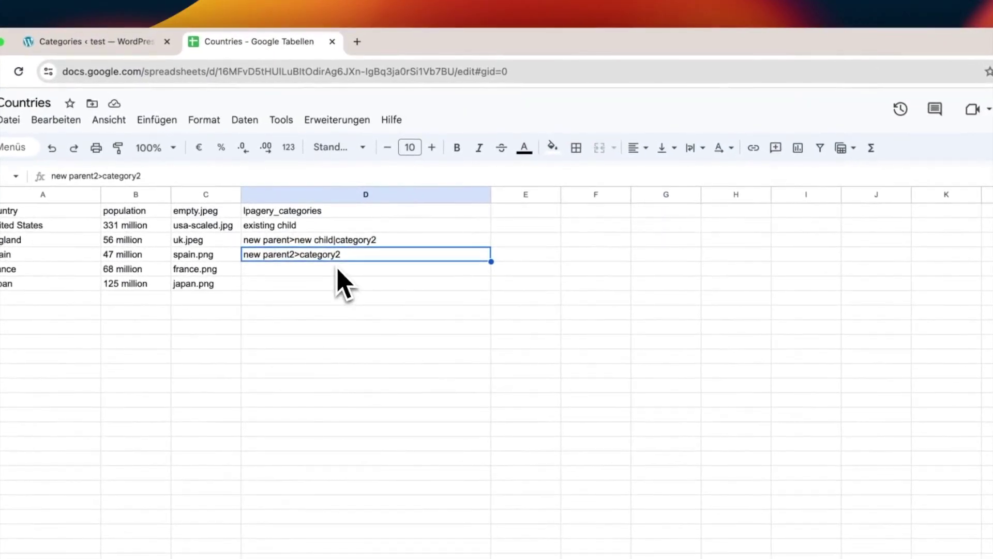
pyautogui.tripleClick(283, 253)
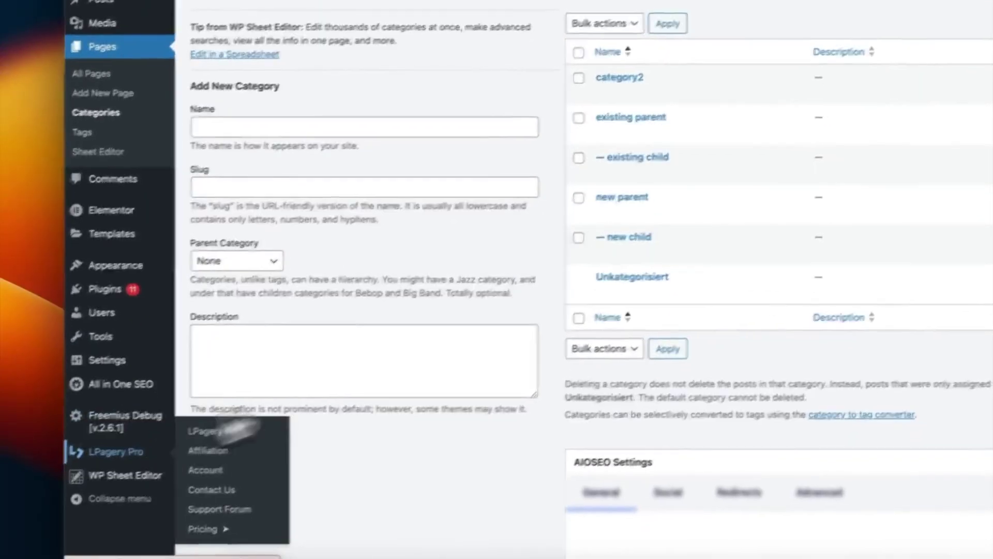
# Go back to LPagery's history and open the existing Page for {country} creation for editing.
pyautogui.click(118, 500)
pyautogui.click(667, 87)
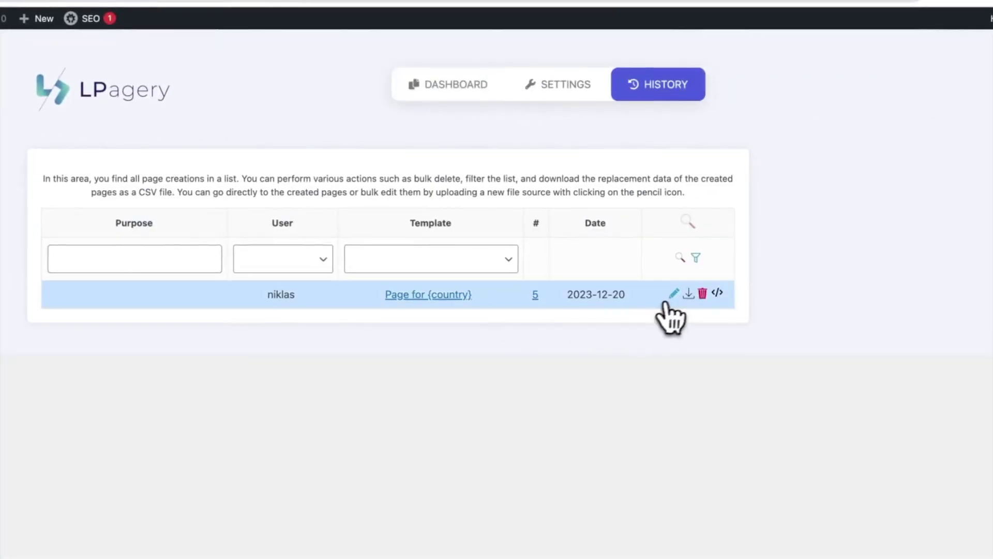
pyautogui.click(674, 293)
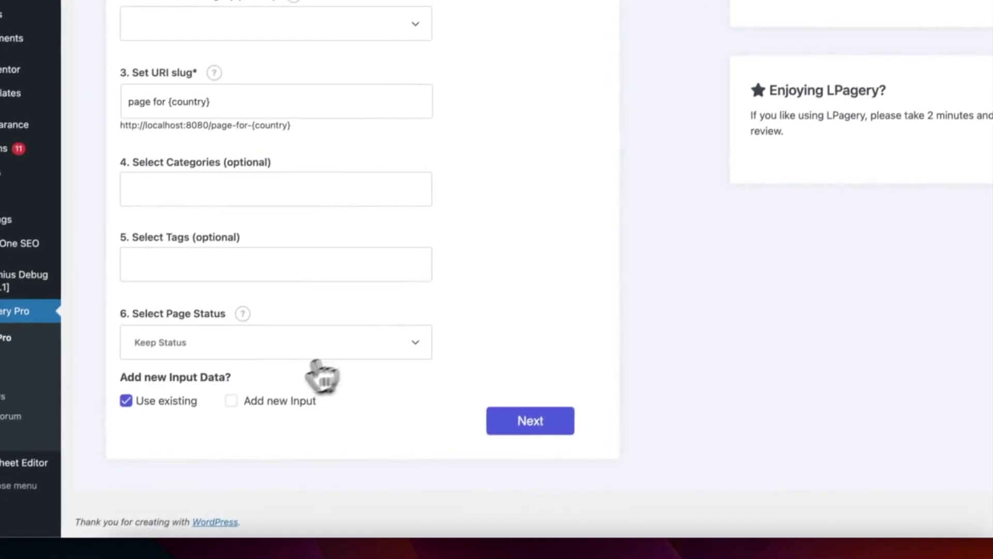
# Set the Countries Google Sheet as the new input source, preview its rows and rerun the page update.
pyautogui.click(234, 401)
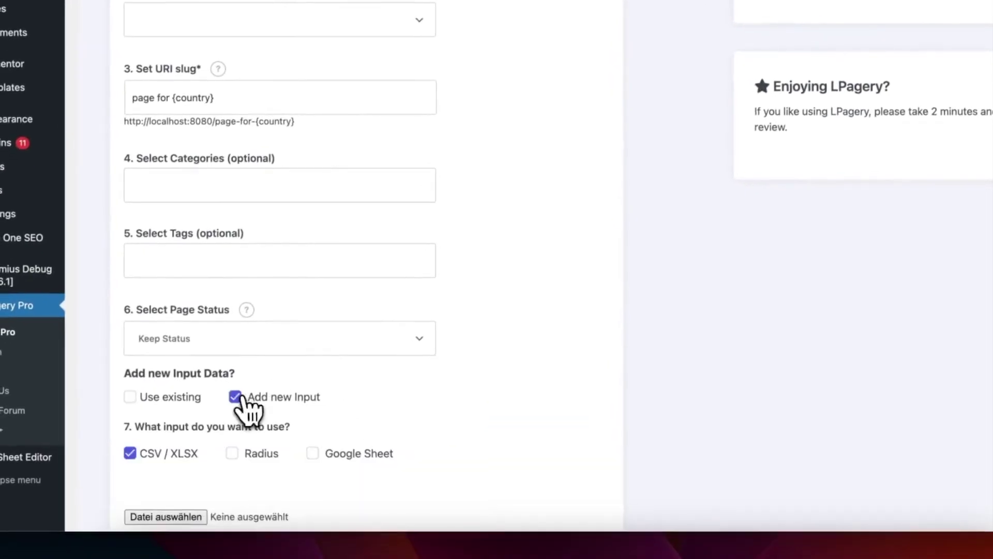
pyautogui.scroll(-3, 290, 440)
pyautogui.click(309, 360)
pyautogui.click(268, 430)
pyautogui.press('super+v')
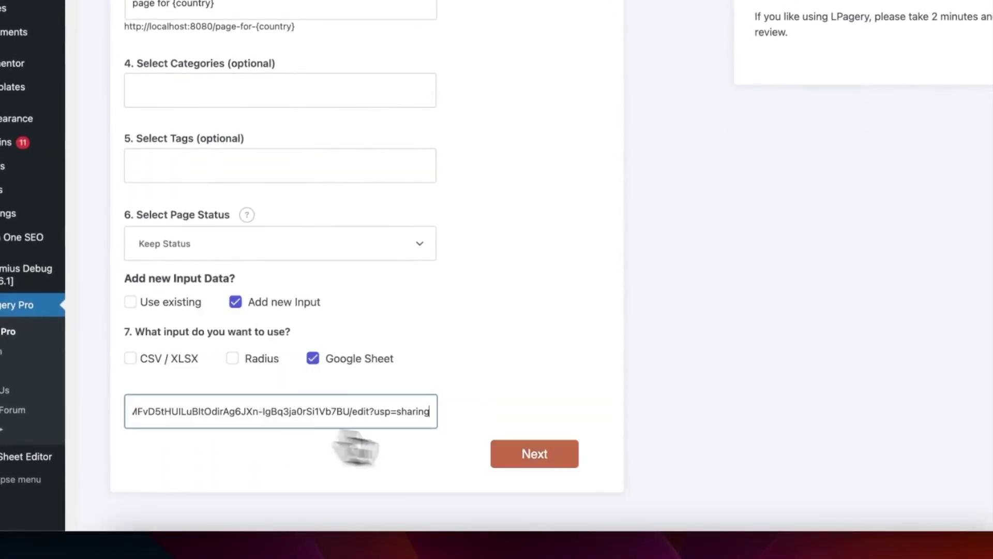
pyautogui.click(561, 455)
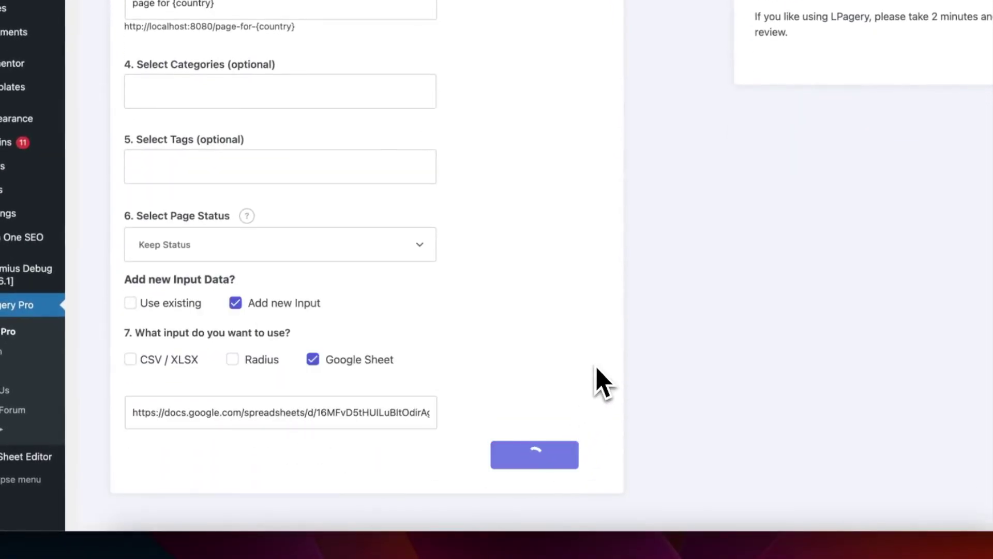
pyautogui.scroll(-2, 603, 377)
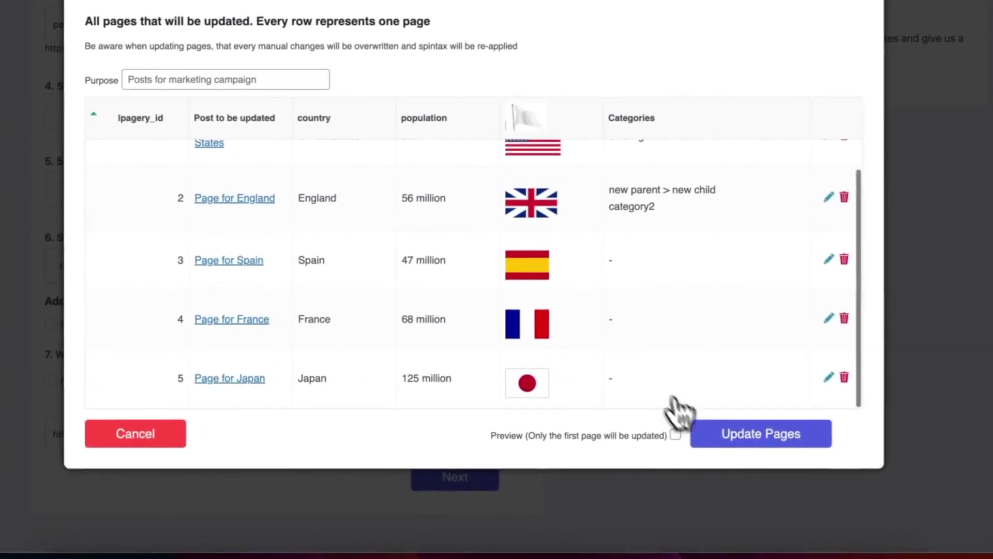
pyautogui.click(729, 429)
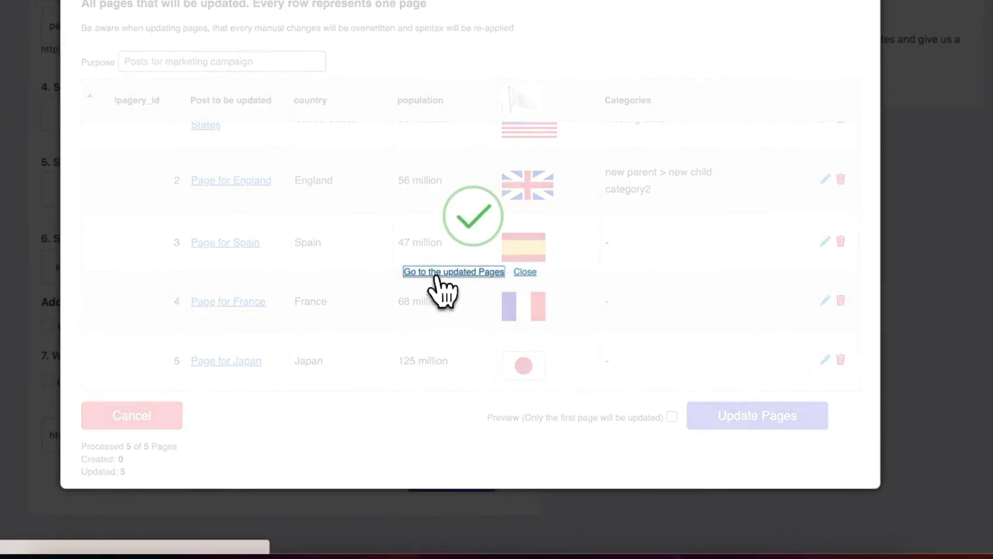
# Check the categories of the updated pages, including Page for Spain, and view the page category list.
pyautogui.click(437, 273)
pyautogui.scroll(-3, 434, 256)
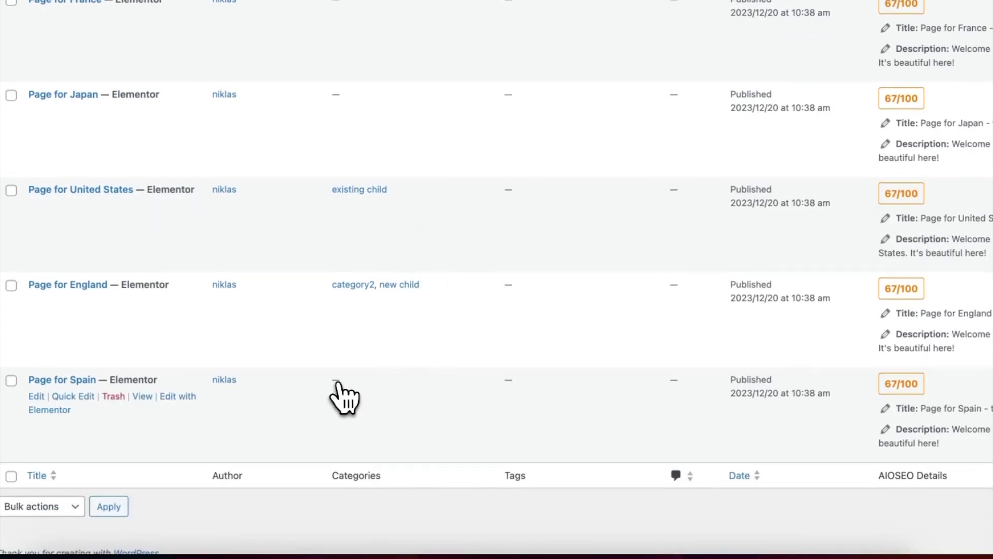
pyautogui.click(135, 186)
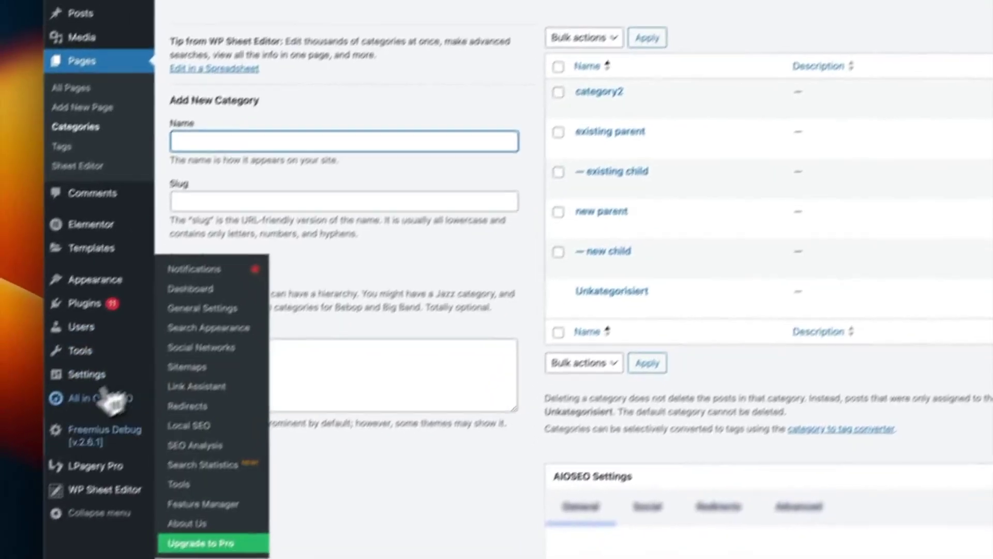
# Open LPagery Pro from the page categories screen.
pyautogui.moveTo(126, 520)
pyautogui.click(123, 444)
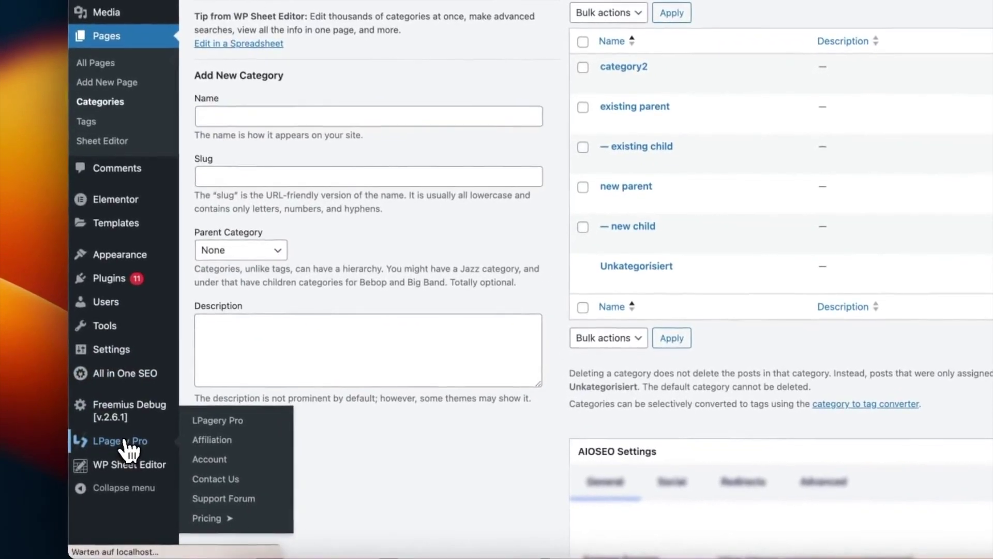